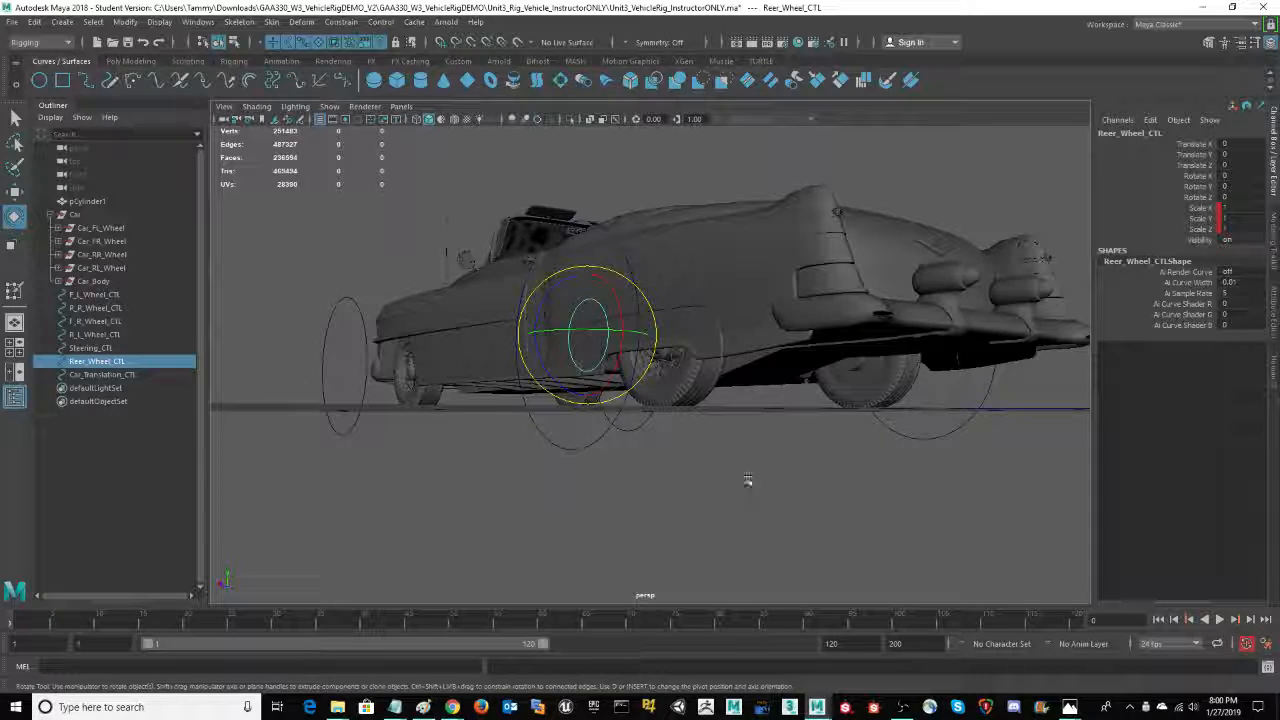
pyautogui.keyDown('alt'); pyautogui.moveTo(751, 517); pyautogui.dragTo(840, 516, button='right'); pyautogui.keyUp('alt')
pyautogui.keyDown('alt'); pyautogui.moveTo(840, 516); pyautogui.dragTo(712, 535); pyautogui.keyUp('alt')
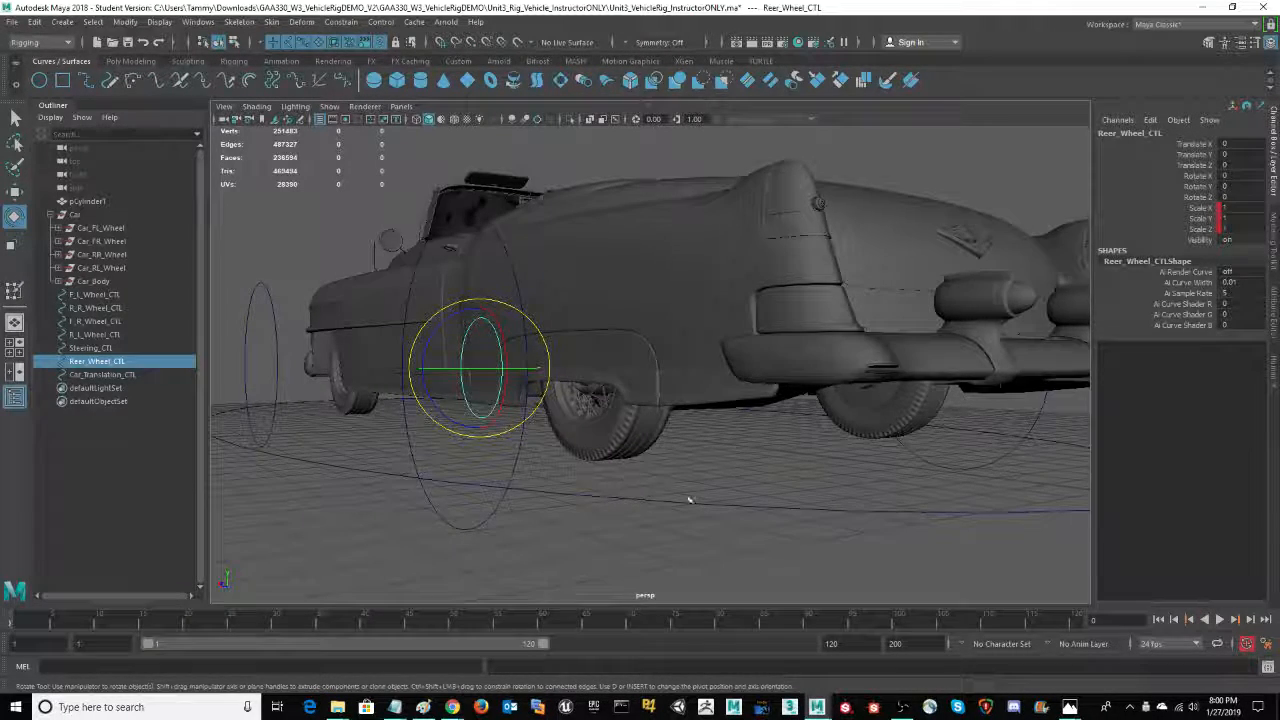
pyautogui.keyDown('alt'); pyautogui.moveTo(689, 499); pyautogui.dragTo(708, 495); pyautogui.keyUp('alt')
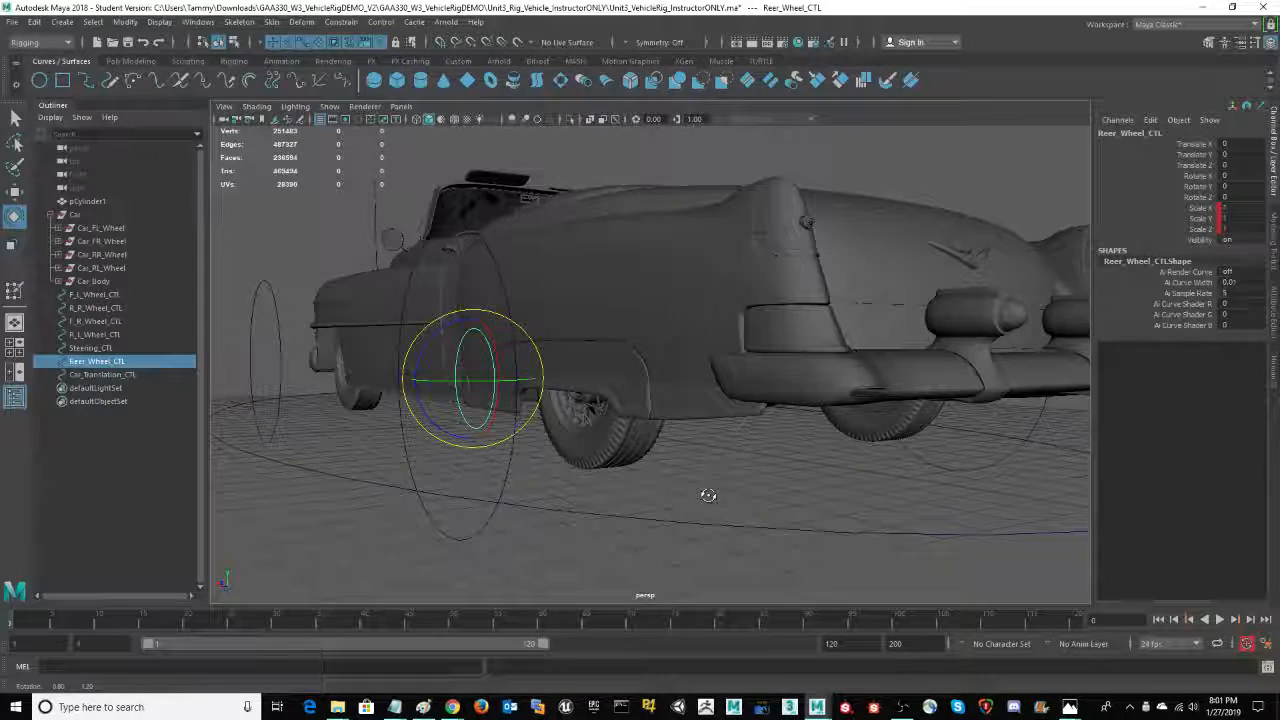
pyautogui.click(562, 492)
pyautogui.click(395, 447)
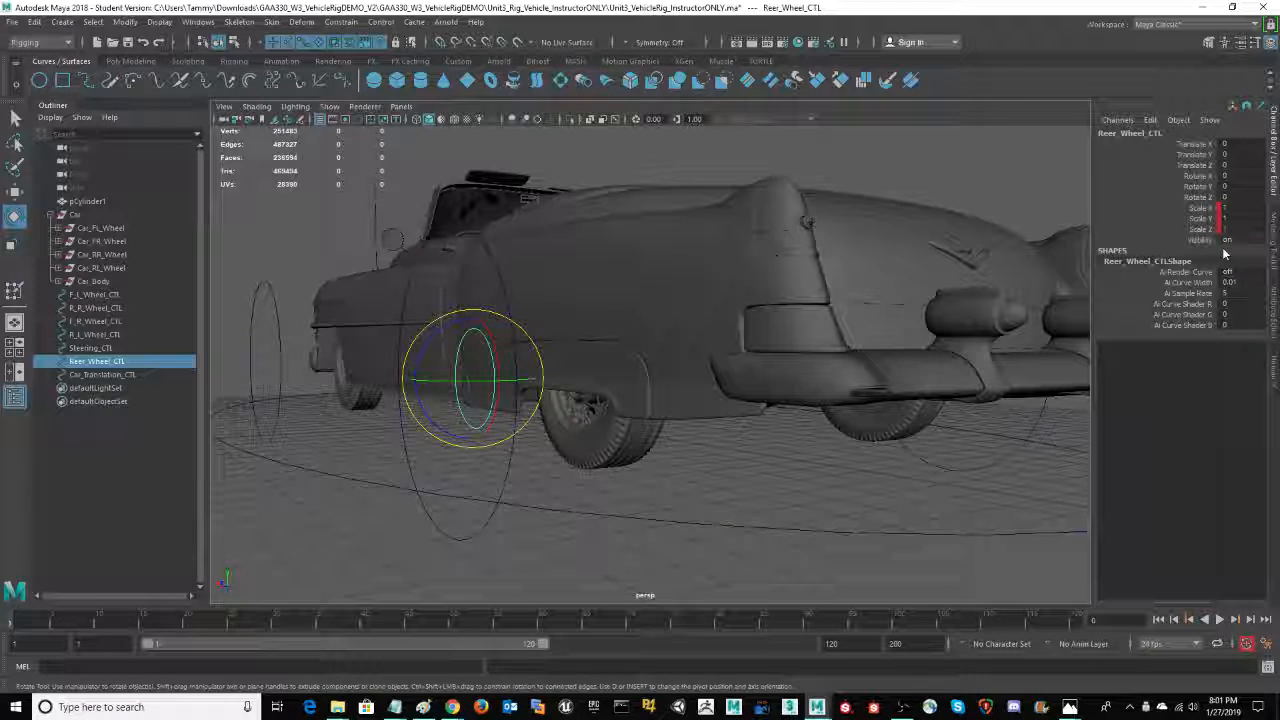
pyautogui.keyDown('alt'); pyautogui.moveTo(889, 447); pyautogui.dragTo(897, 470); pyautogui.keyUp('alt')
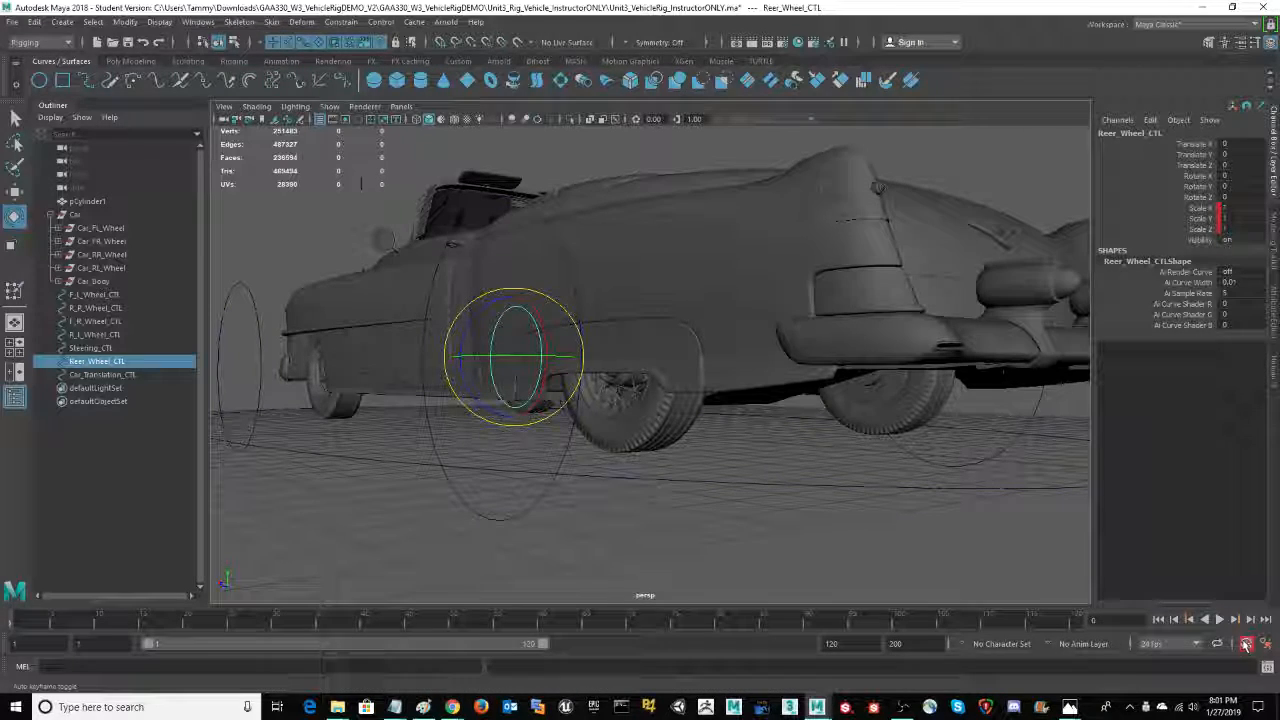
# Delete the construction history of Reer_Wheel_CTL and try to freeze its transformations
pyautogui.click(34, 21)
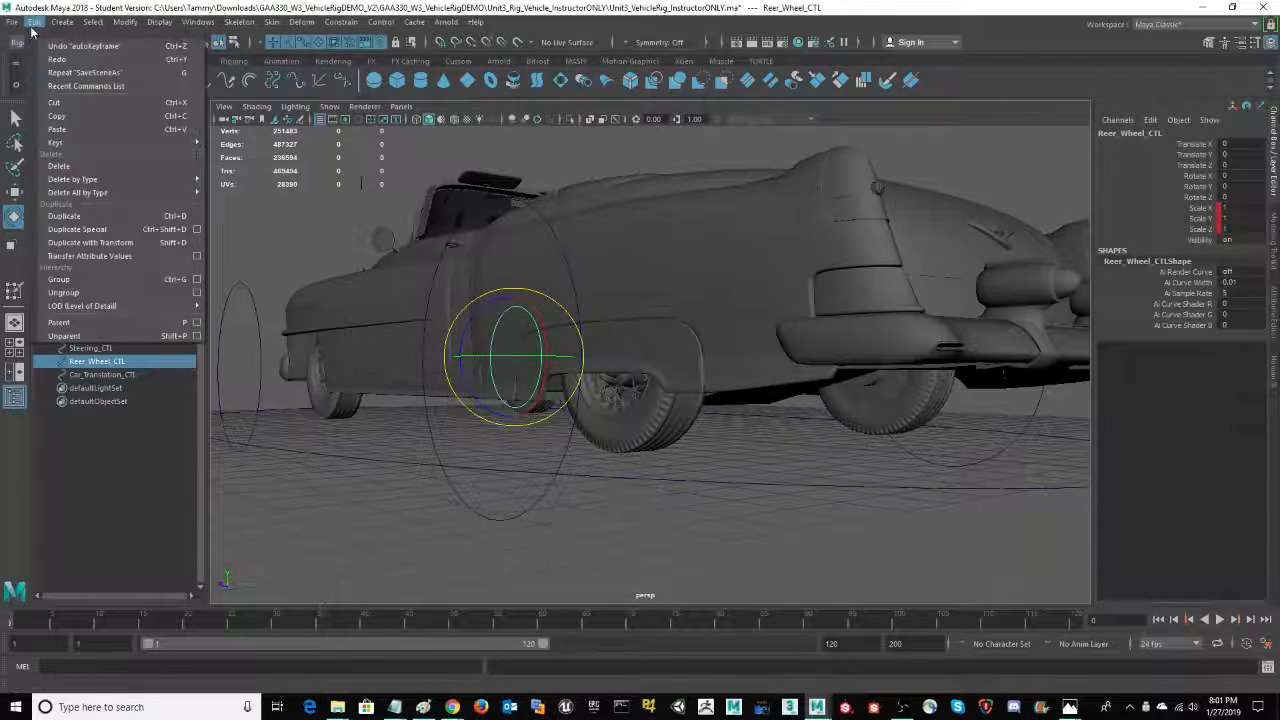
pyautogui.moveTo(100, 179)
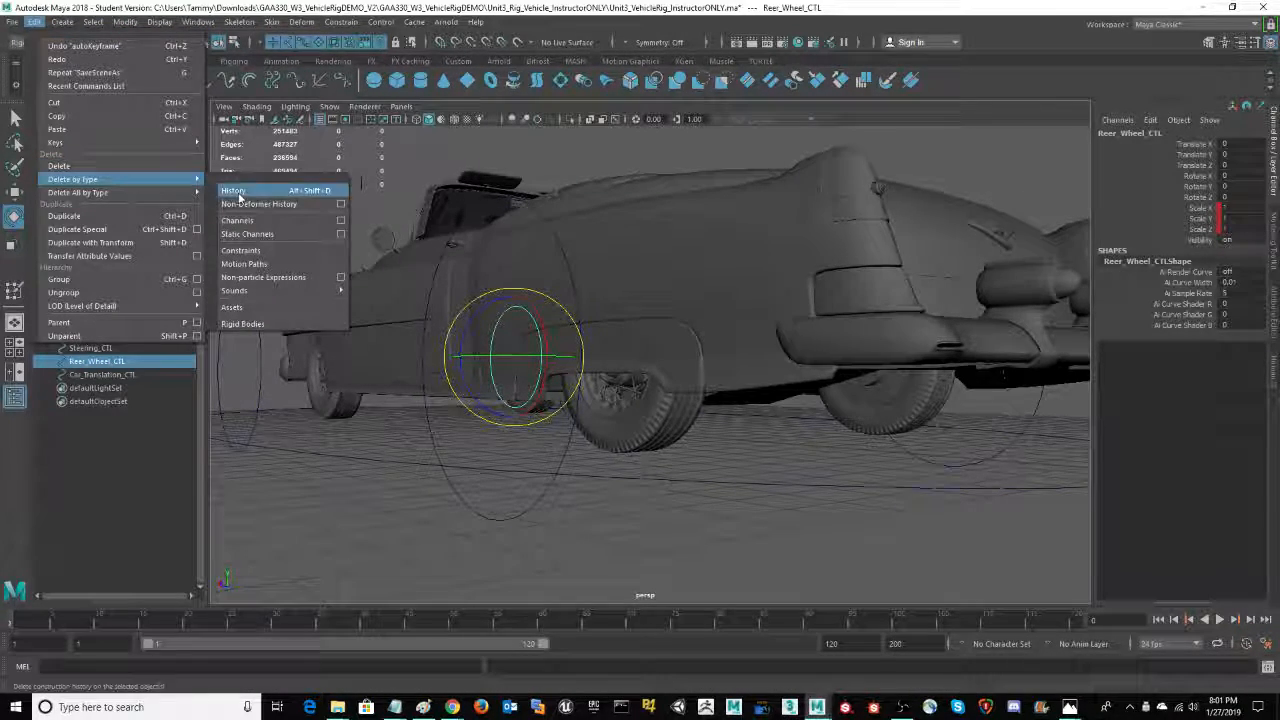
pyautogui.click(239, 196)
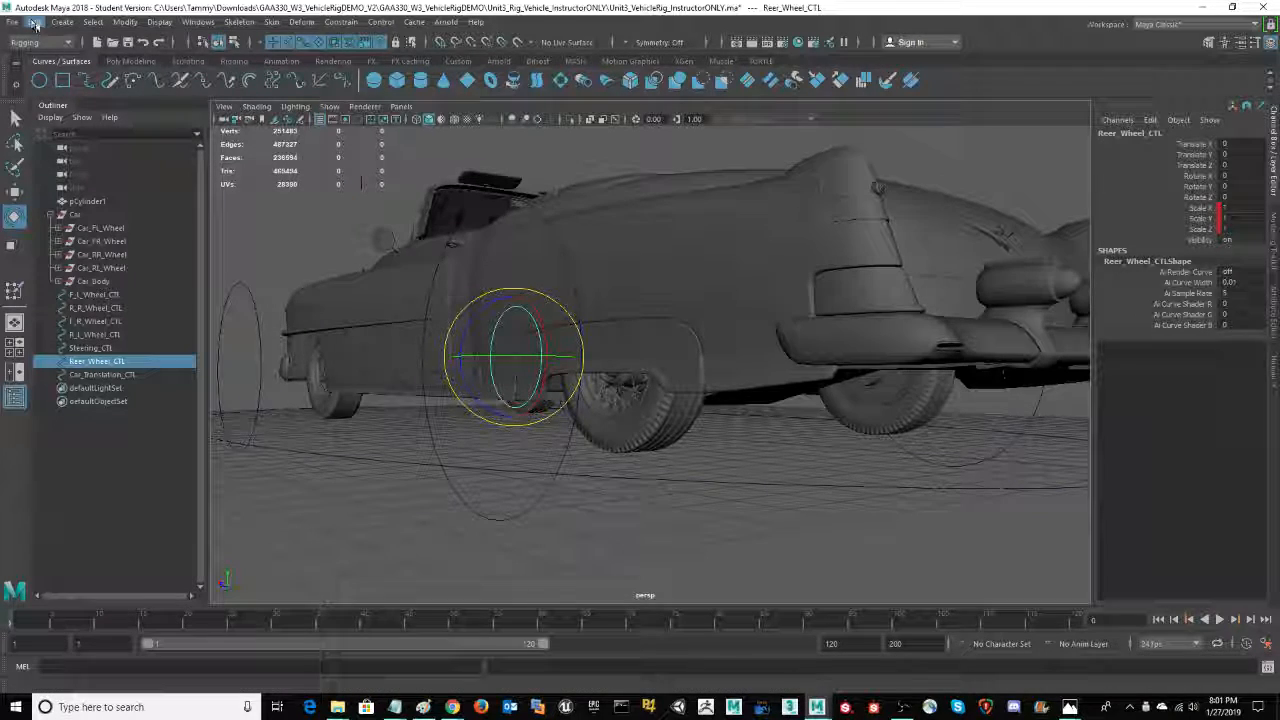
pyautogui.click(124, 23)
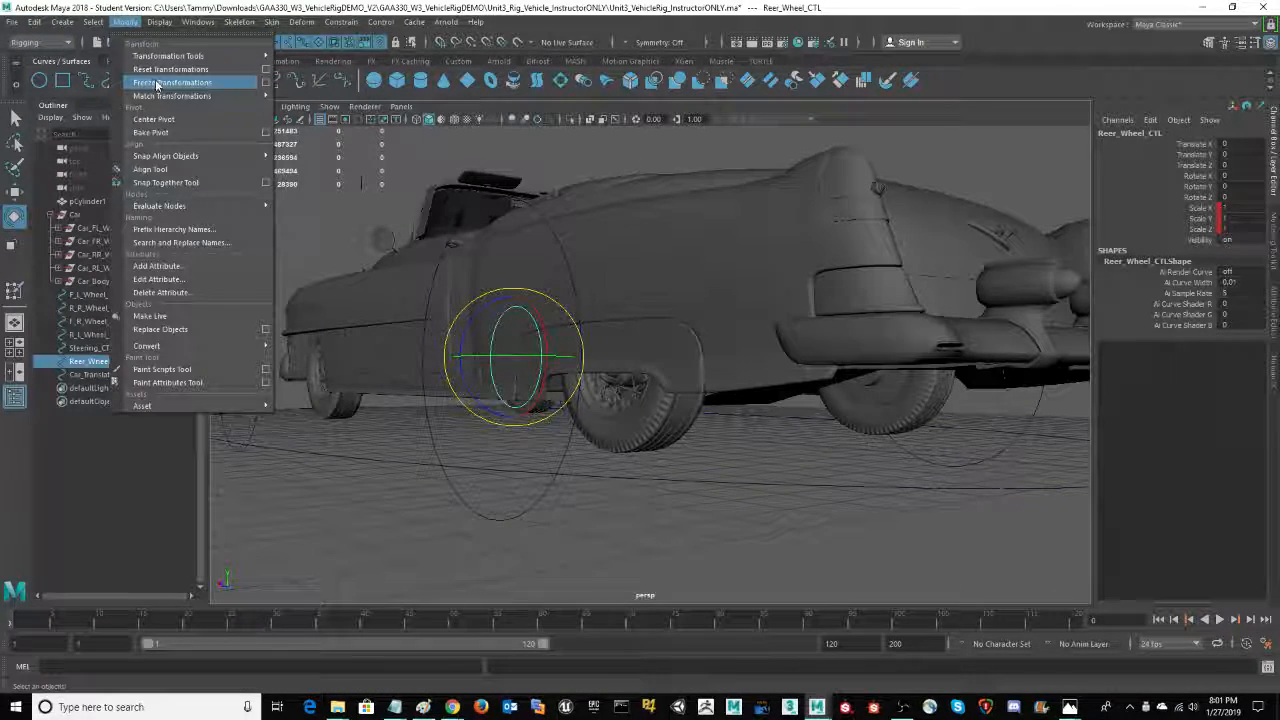
pyautogui.click(157, 83)
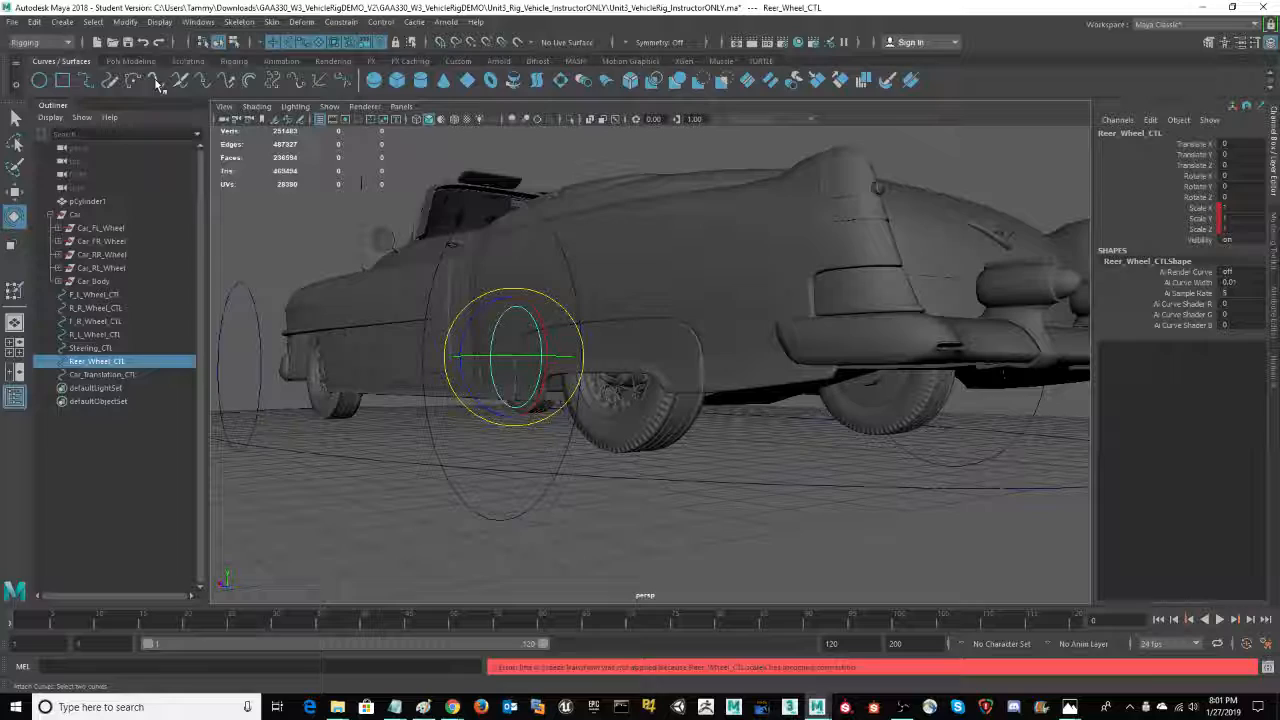
# Delete the animation channels on Reer_Wheel_CTL
pyautogui.click(35, 22)
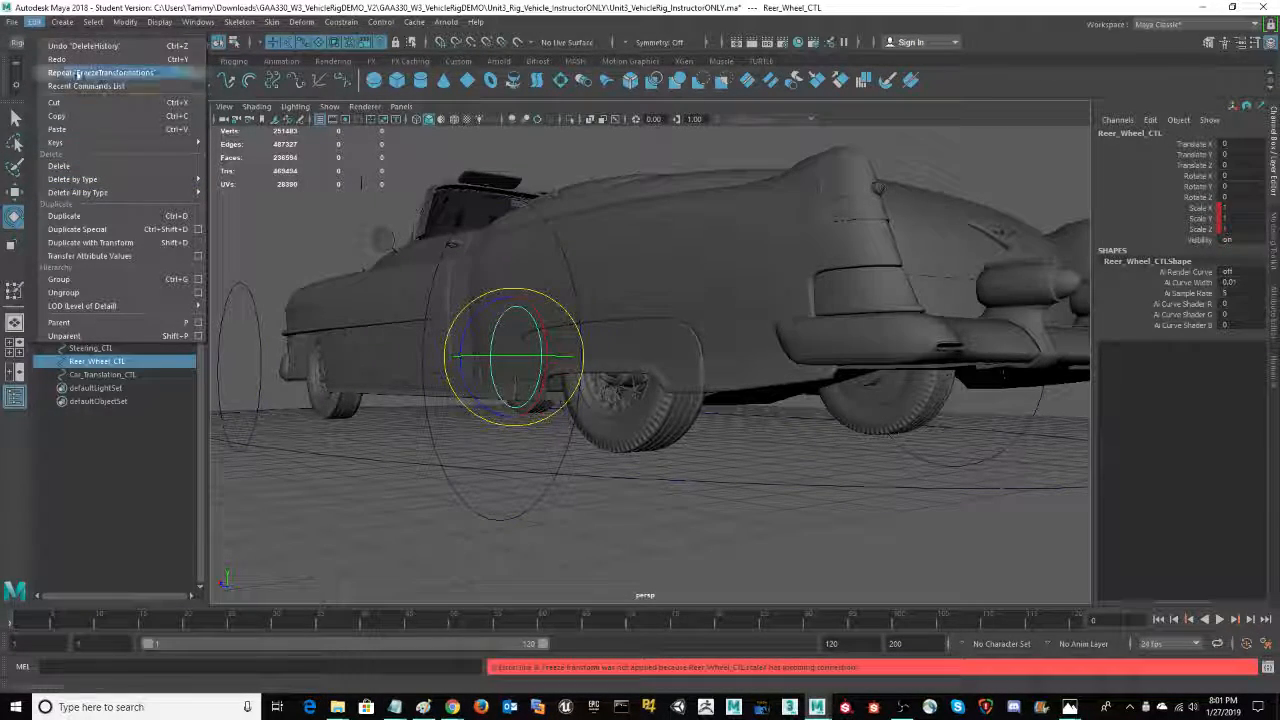
pyautogui.moveTo(91, 180)
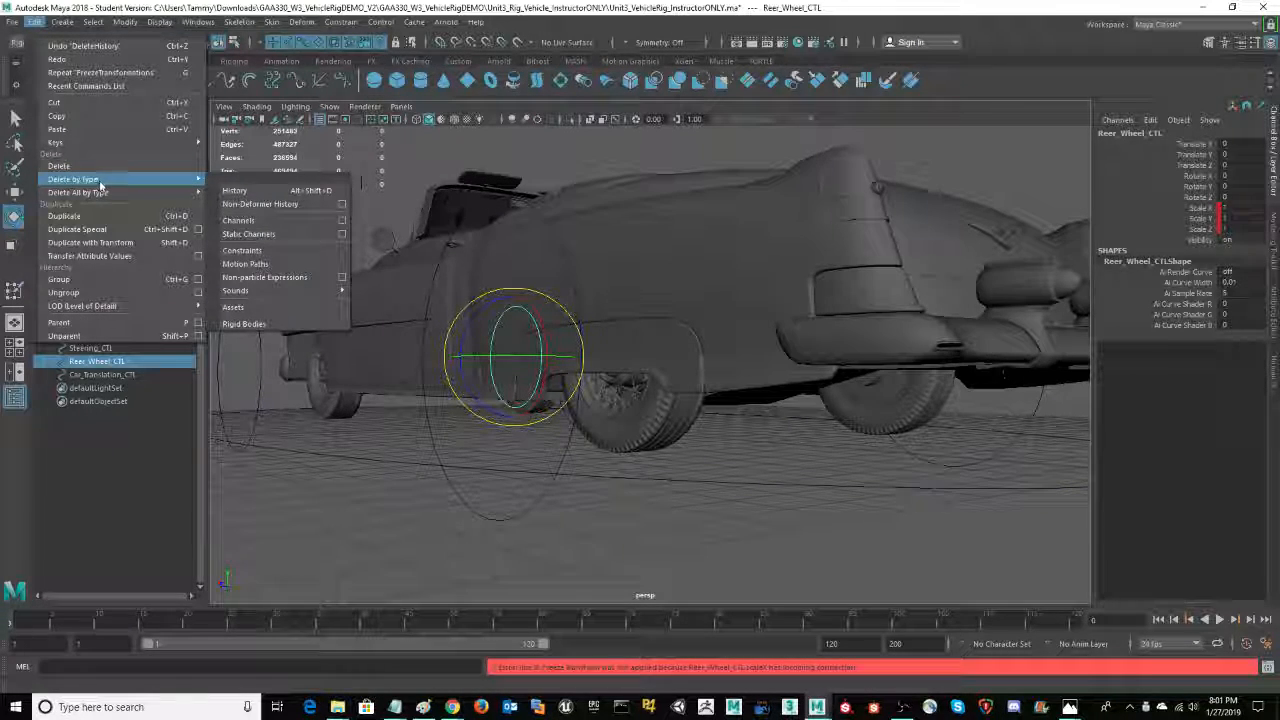
pyautogui.click(254, 221)
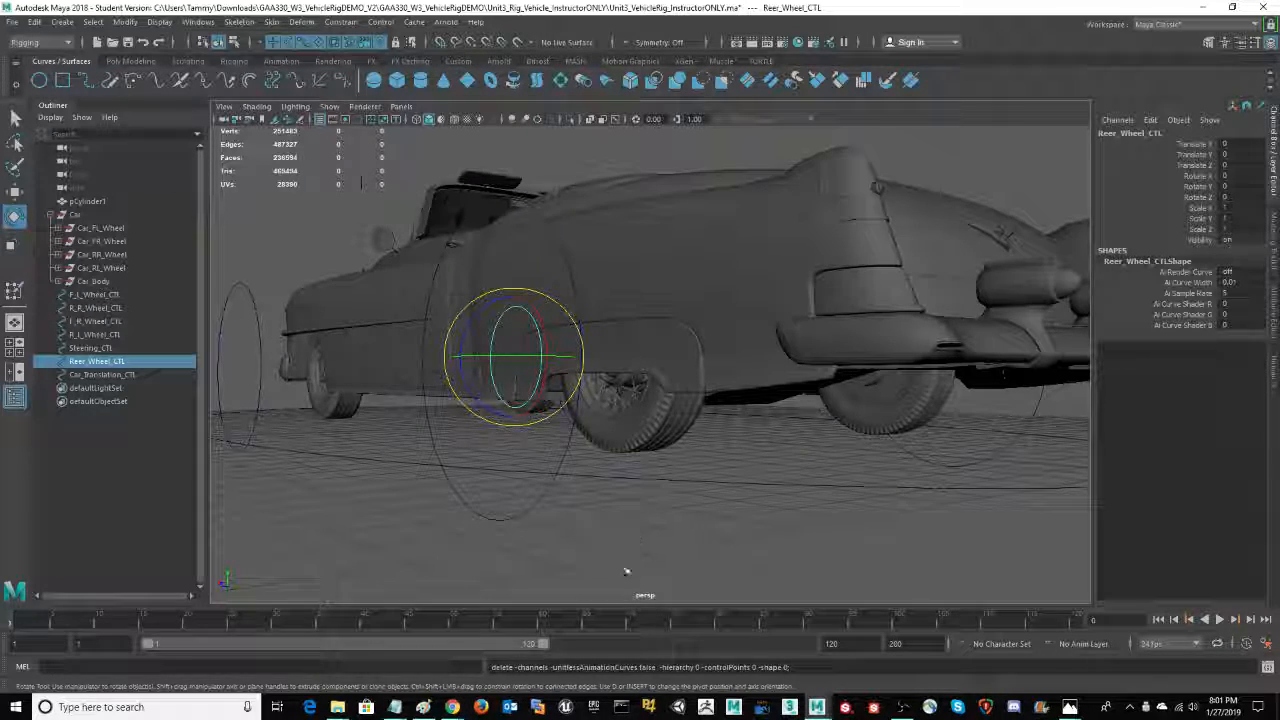
# Correct the name of the Reer_Wheel_CTL curve to Rear_Wheel_CTL
pyautogui.keyDown('alt'); pyautogui.moveTo(638, 536); pyautogui.dragTo(594, 551); pyautogui.keyUp('alt')
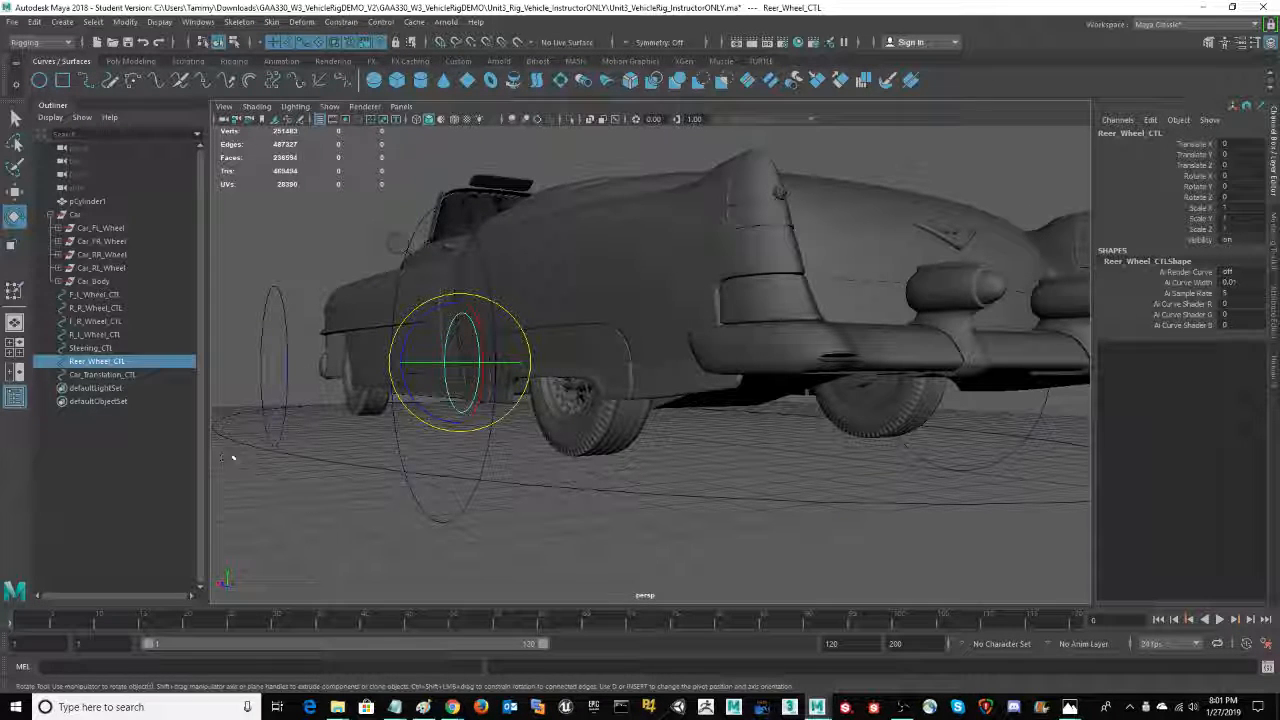
pyautogui.rightClick(92, 364)
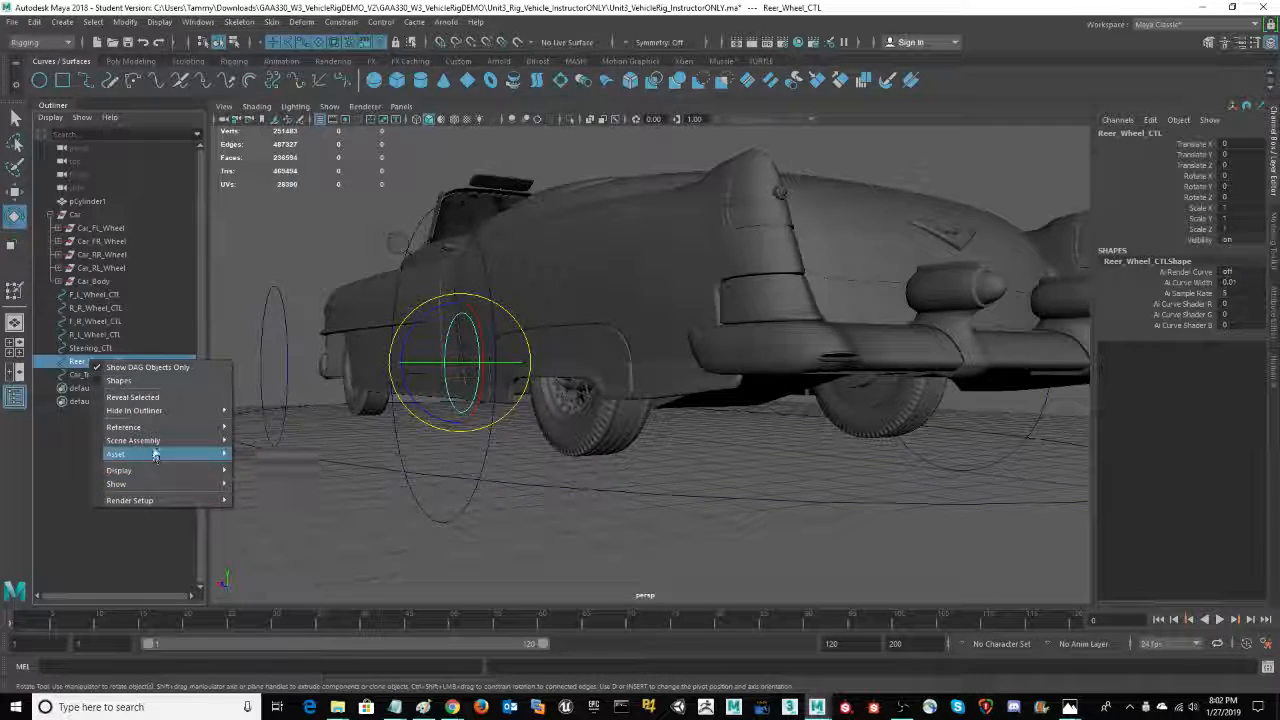
pyautogui.click(78, 366)
pyautogui.doubleClick(106, 364)
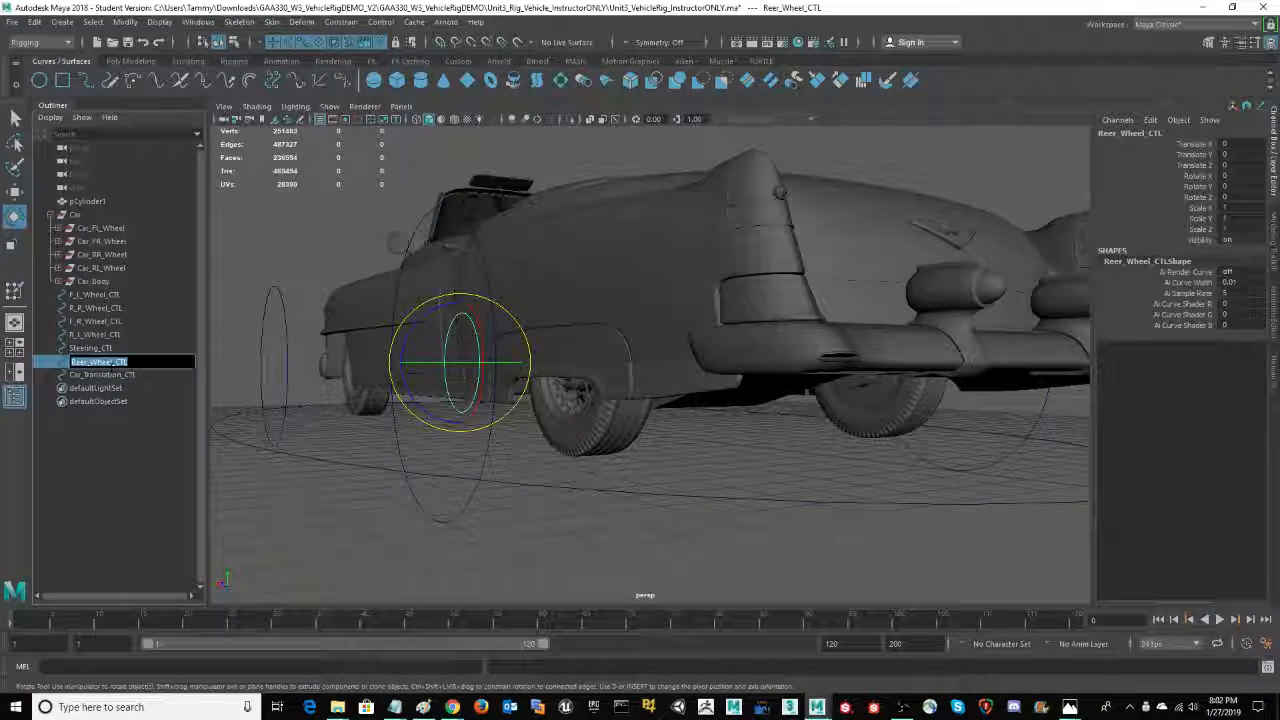
pyautogui.write('Rear_Wheel_CTL')
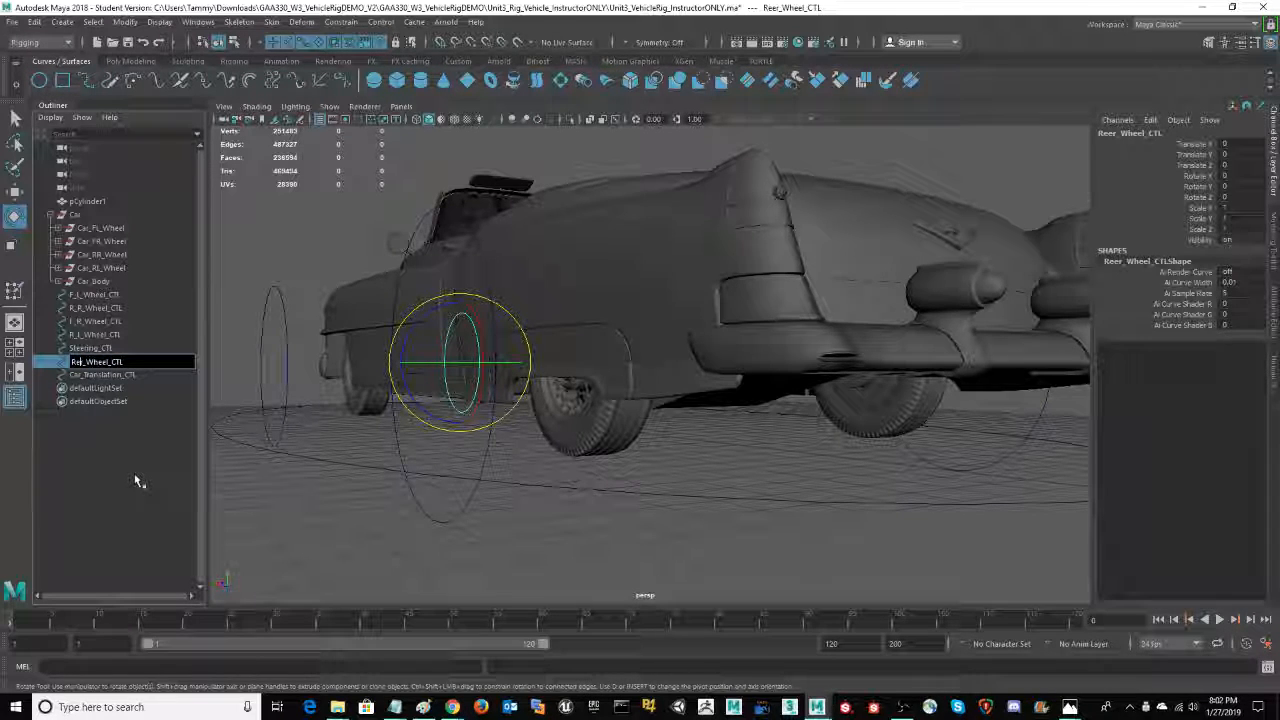
pyautogui.press('Return')
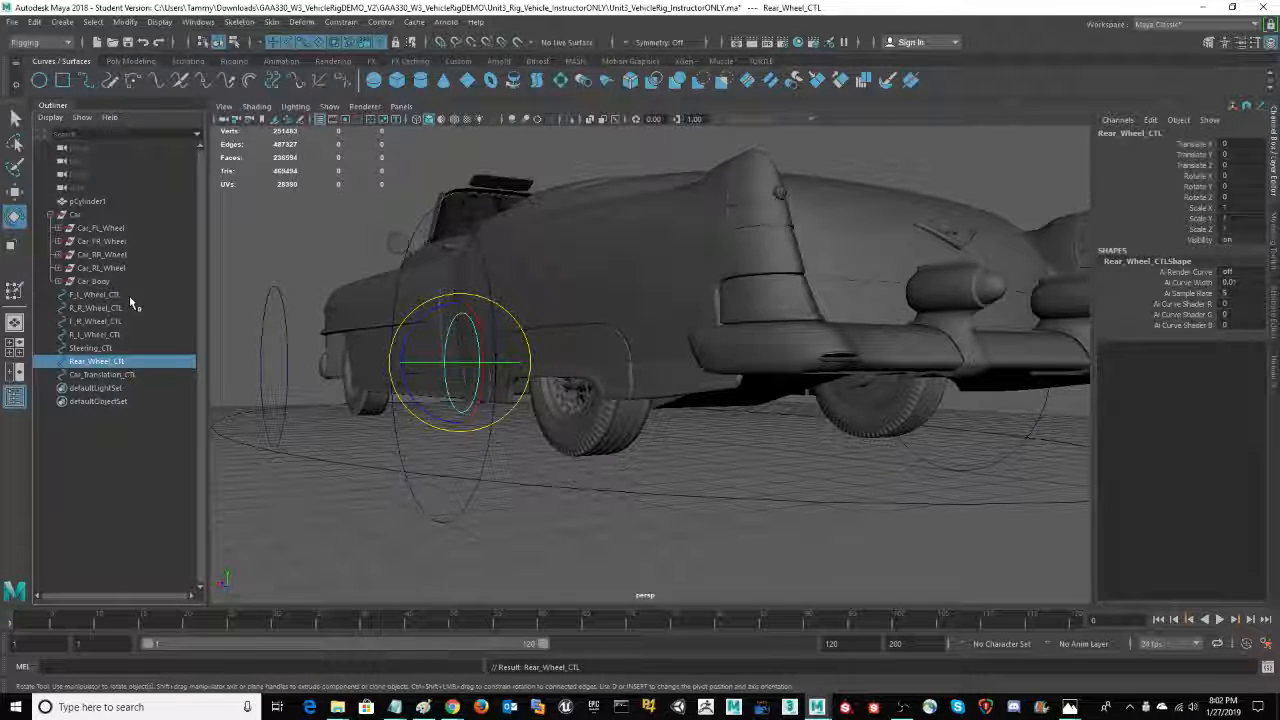
# Orient-constrain Car_RR_Wheel to Rear_Wheel_CTL using reset options, with Maintain Offset on and only the X axis constrained
pyautogui.keyDown('ctrl'); pyautogui.click(120, 255); pyautogui.keyUp('ctrl')
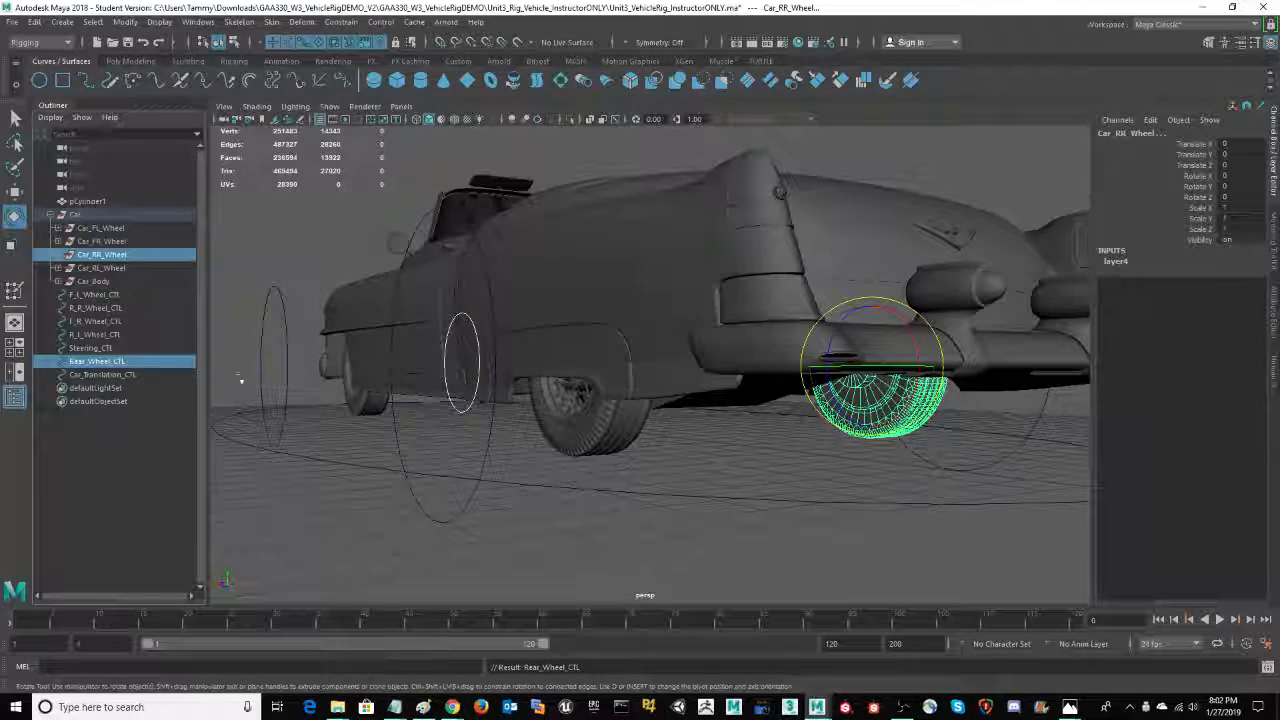
pyautogui.click(344, 24)
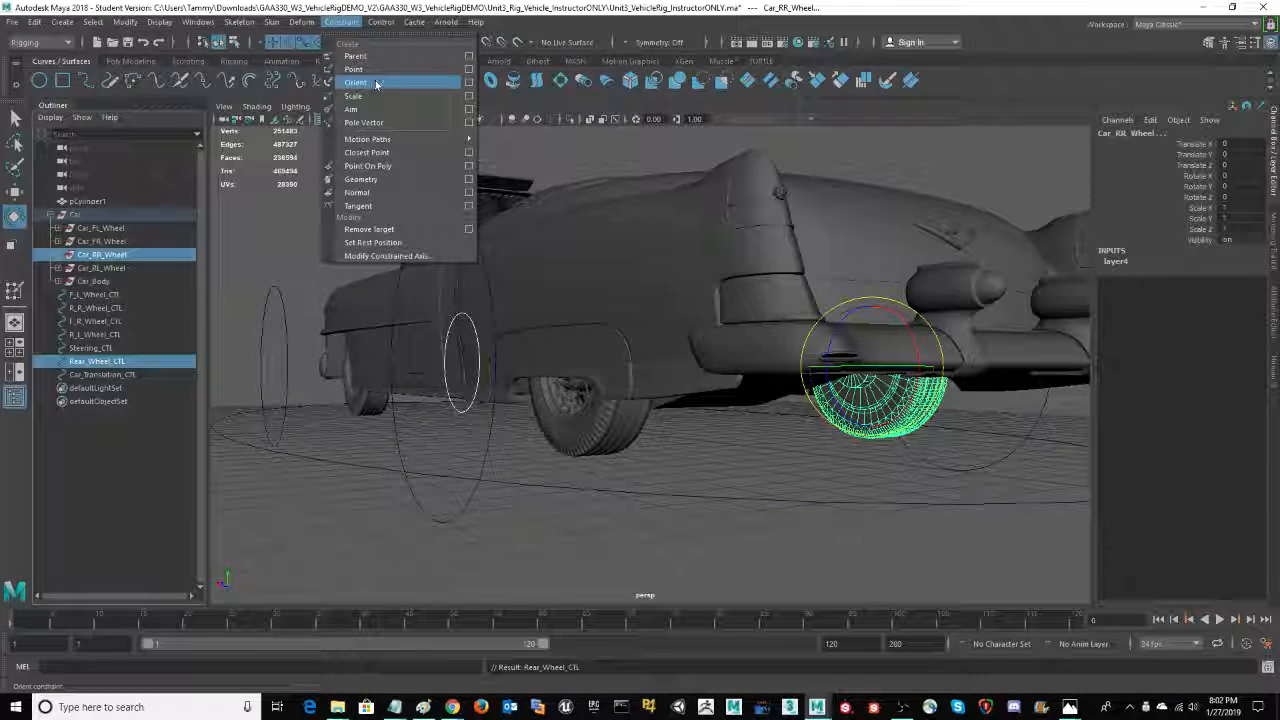
pyautogui.click(470, 83)
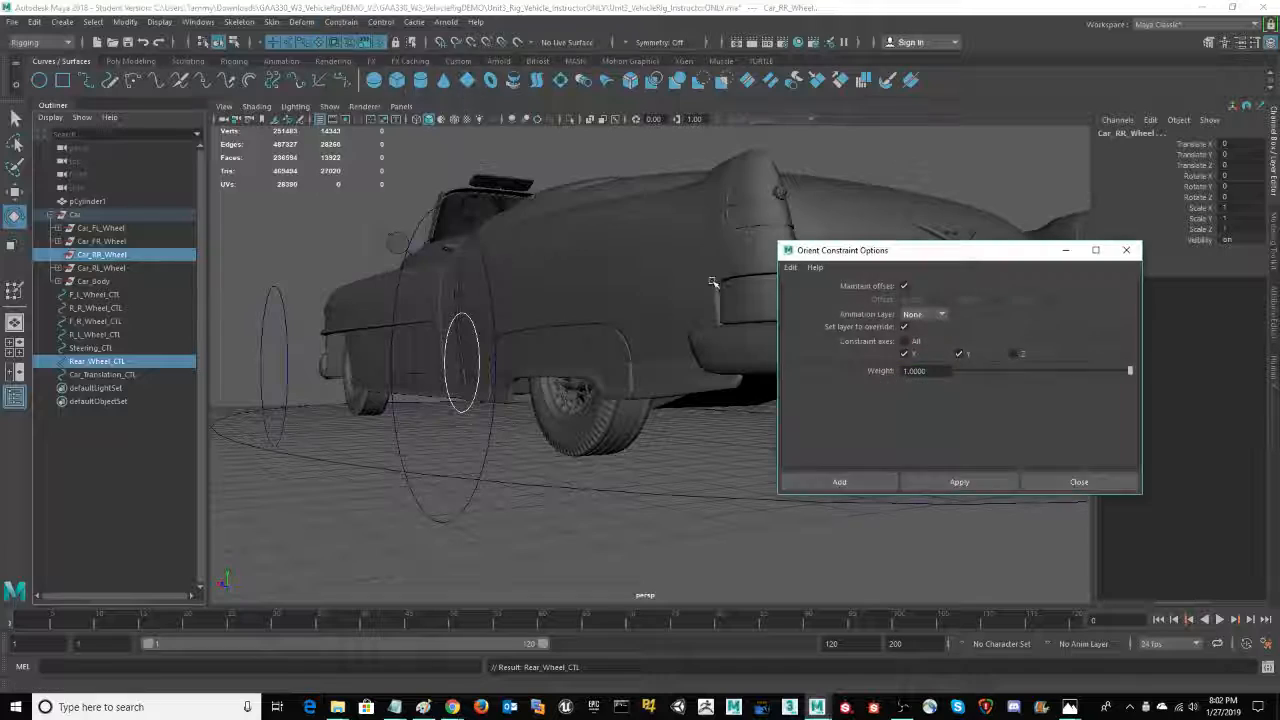
pyautogui.moveTo(915, 253); pyautogui.dragTo(980, 173)
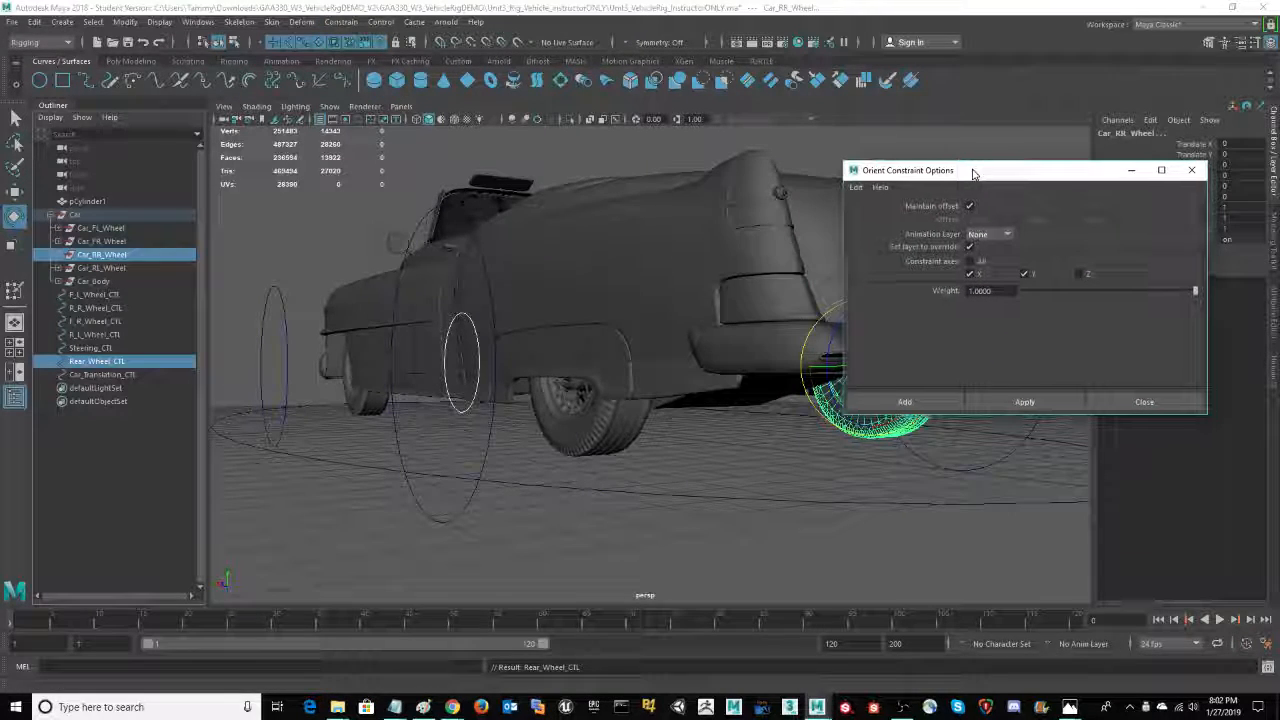
pyautogui.click(856, 188)
pyautogui.click(882, 214)
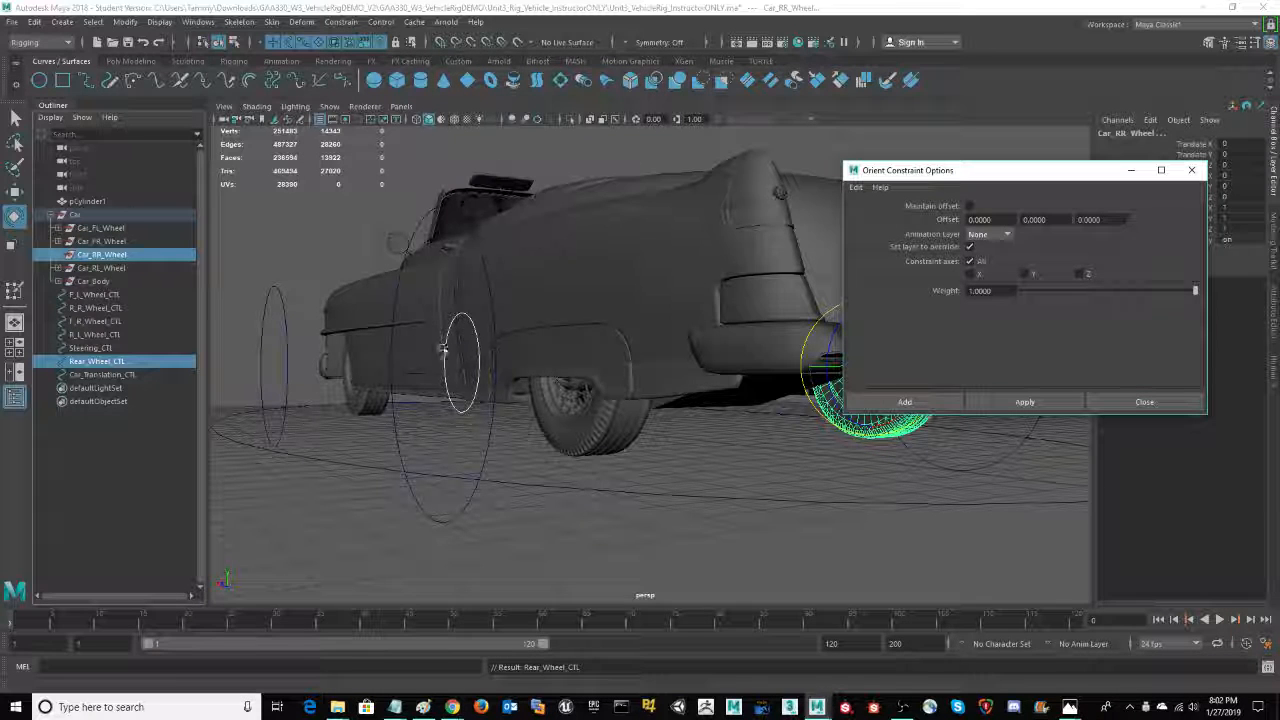
pyautogui.click(970, 207)
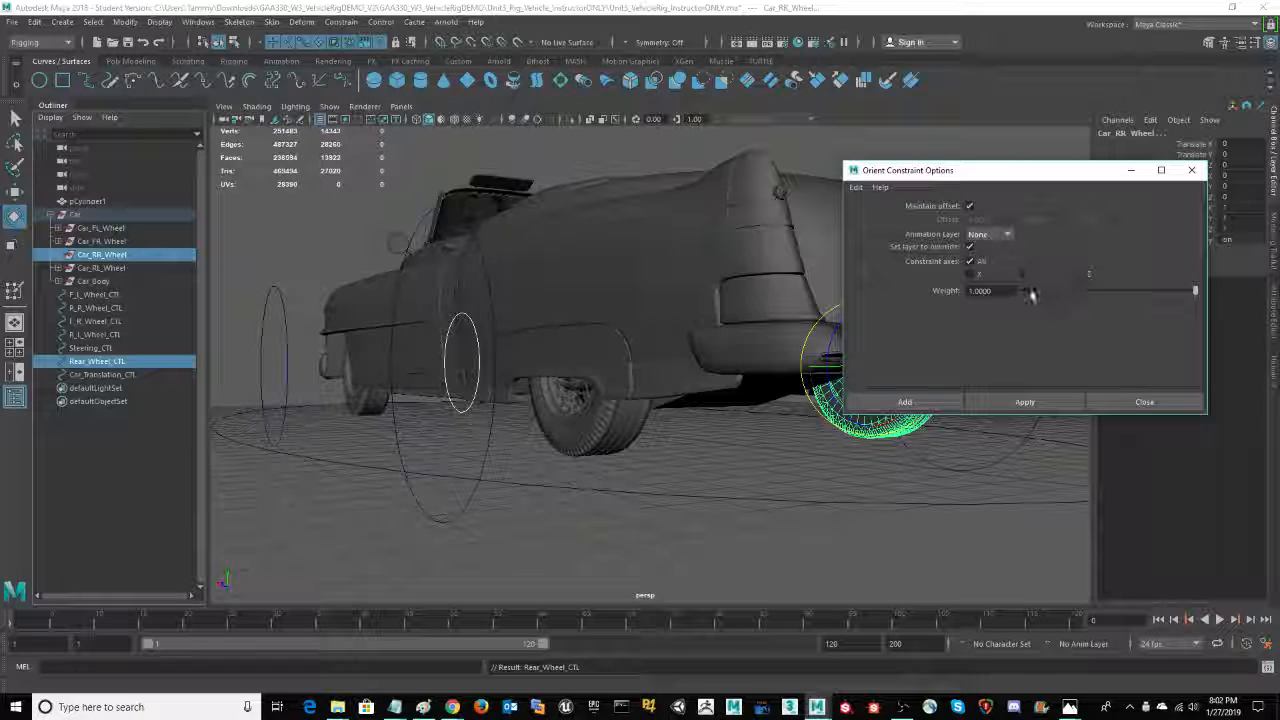
pyautogui.click(969, 261)
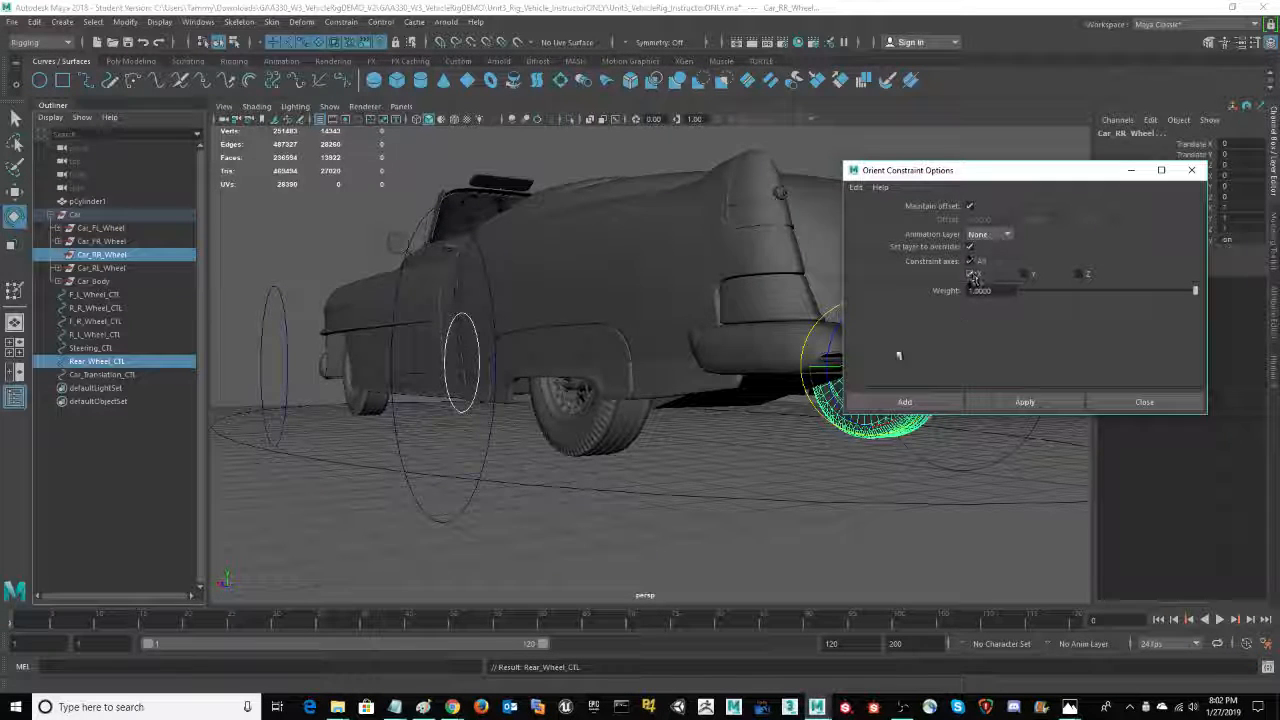
pyautogui.click(939, 403)
# Test the constraint by rotating Rear_Wheel_CTL around X to about -112.4
pyautogui.click(450, 433)
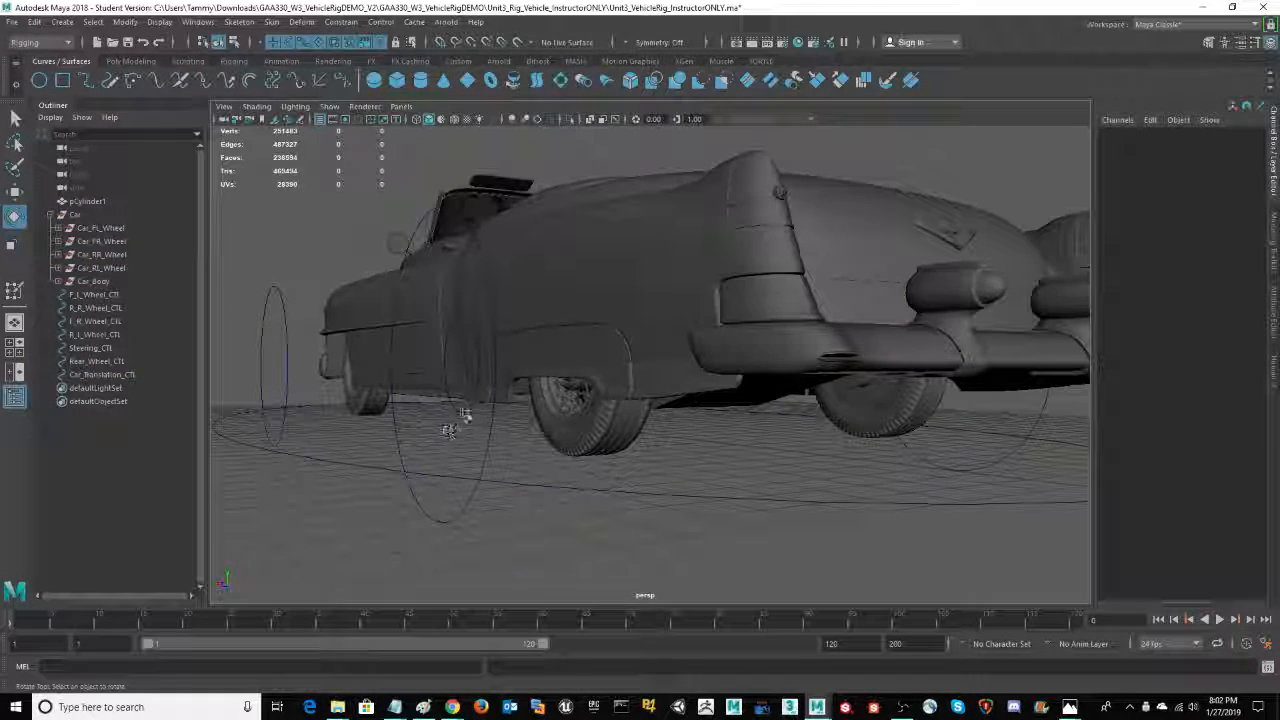
pyautogui.click(461, 415)
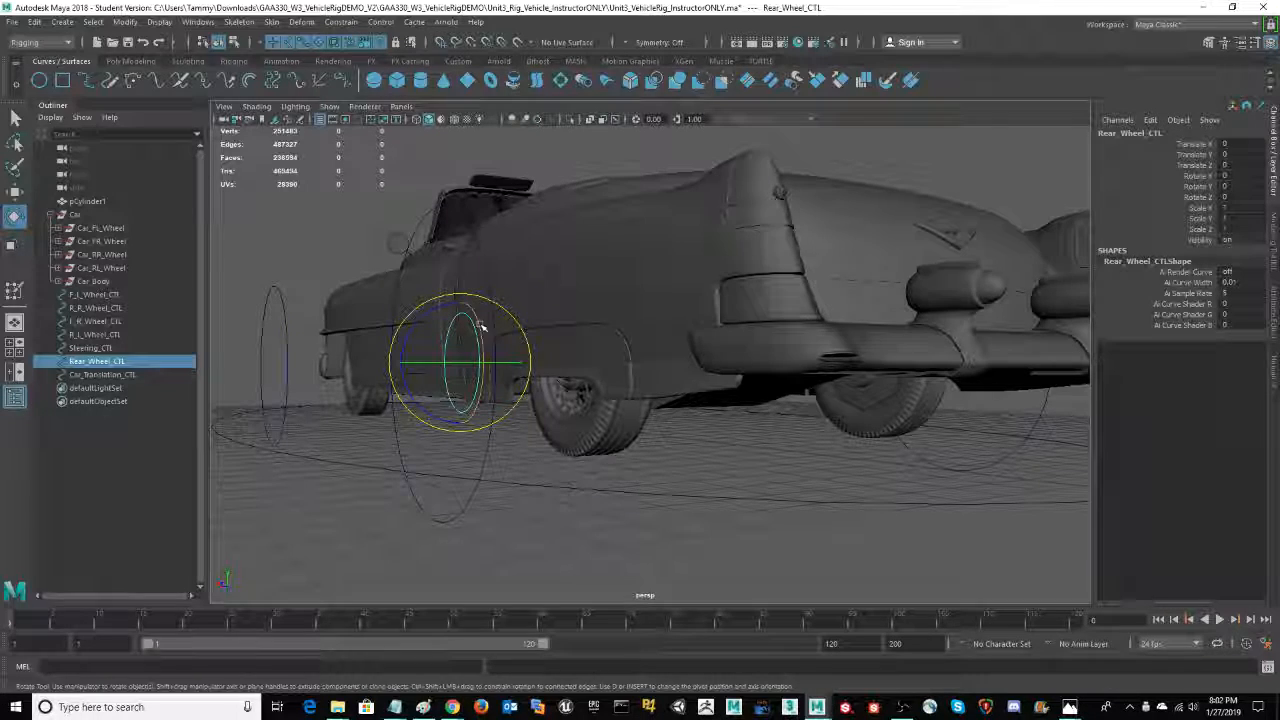
pyautogui.moveTo(480, 334); pyautogui.dragTo(500, 438)
# In the side view, scrub Rear_Wheel_CTL's Rotate X back and forth, ending at about -420.65, to check the rear wheel's spin
pyautogui.keyDown('alt'); pyautogui.moveTo(774, 517); pyautogui.dragTo(822, 515); pyautogui.keyUp('alt')
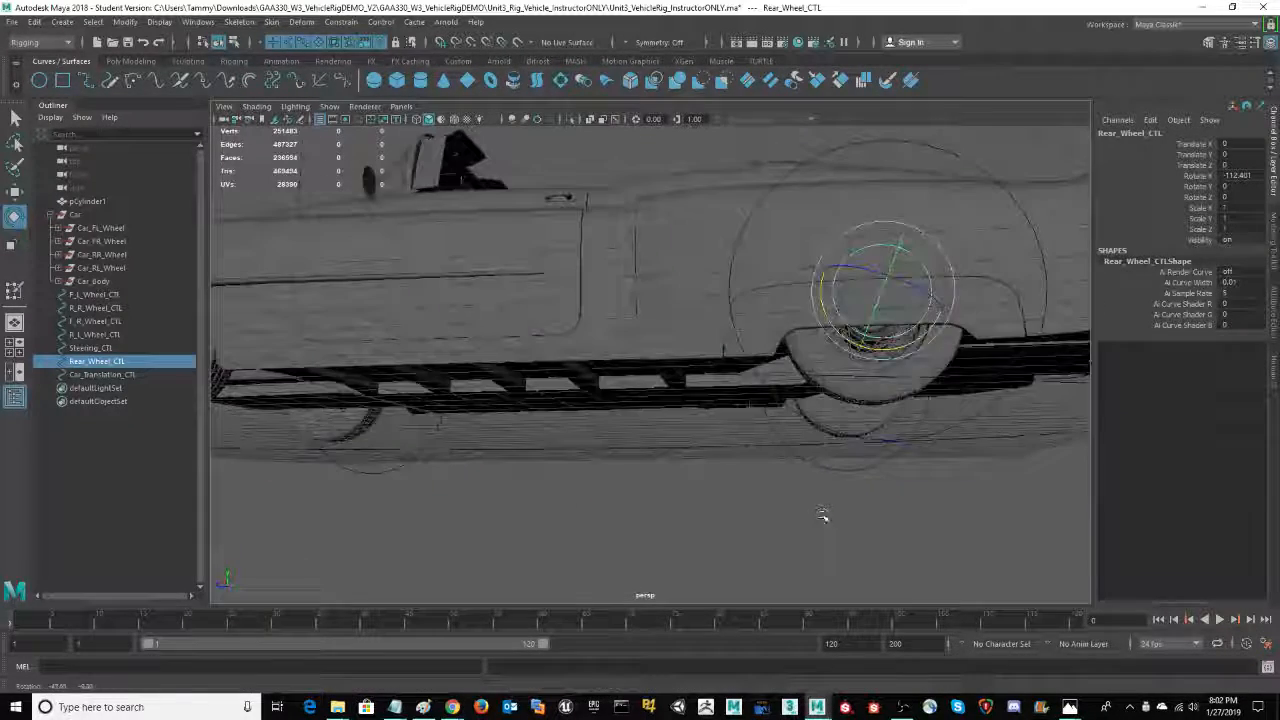
pyautogui.press('space')
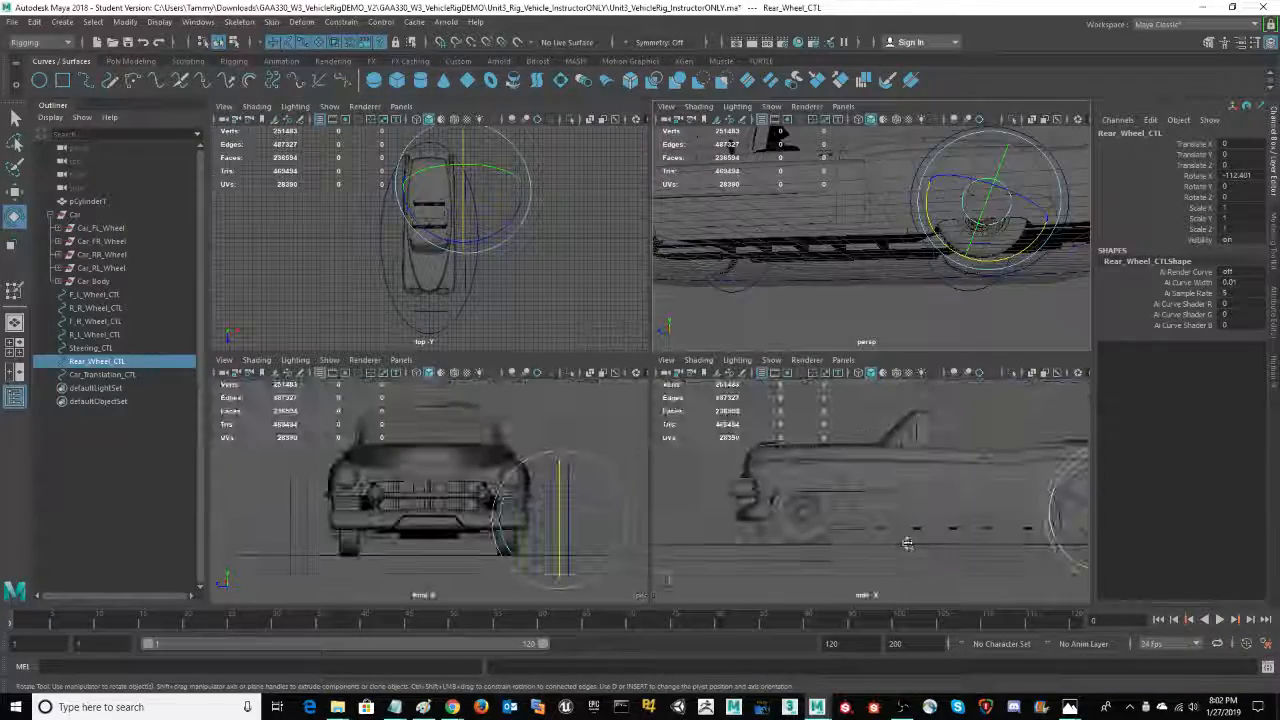
pyautogui.press('space')
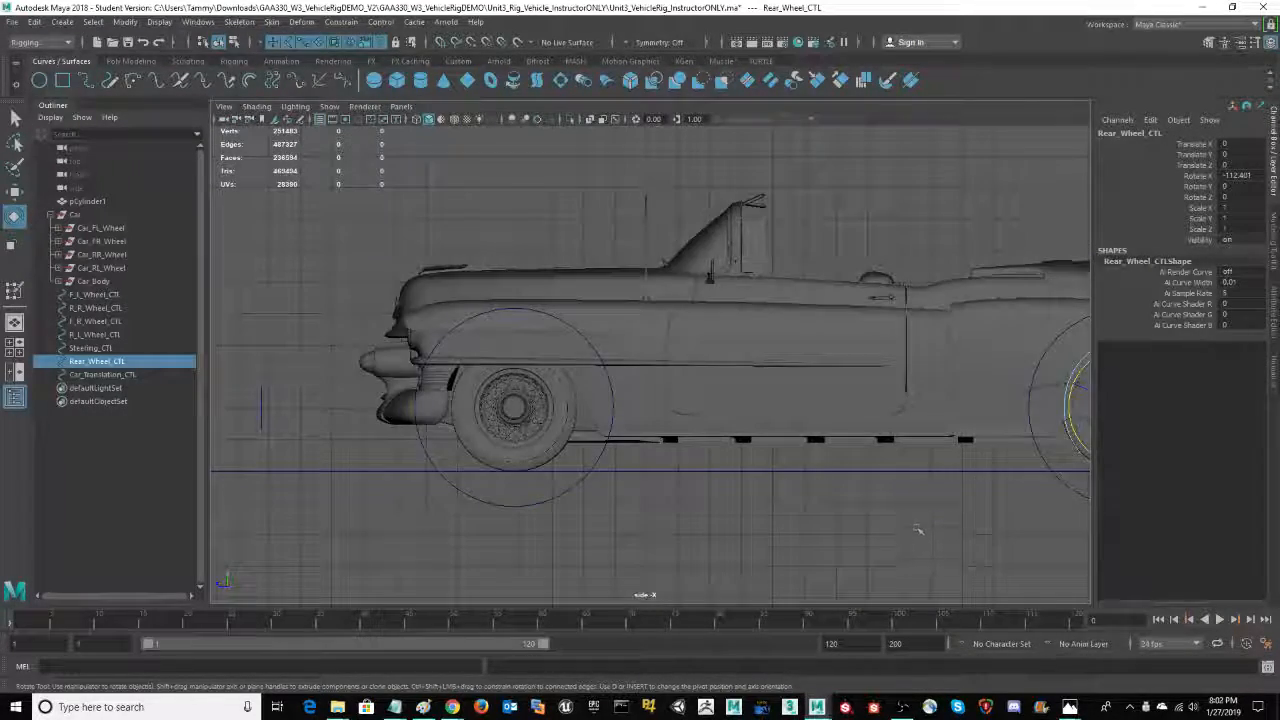
pyautogui.keyDown('alt'); pyautogui.moveTo(966, 511); pyautogui.dragTo(581, 472, button='middle'); pyautogui.keyUp('alt')
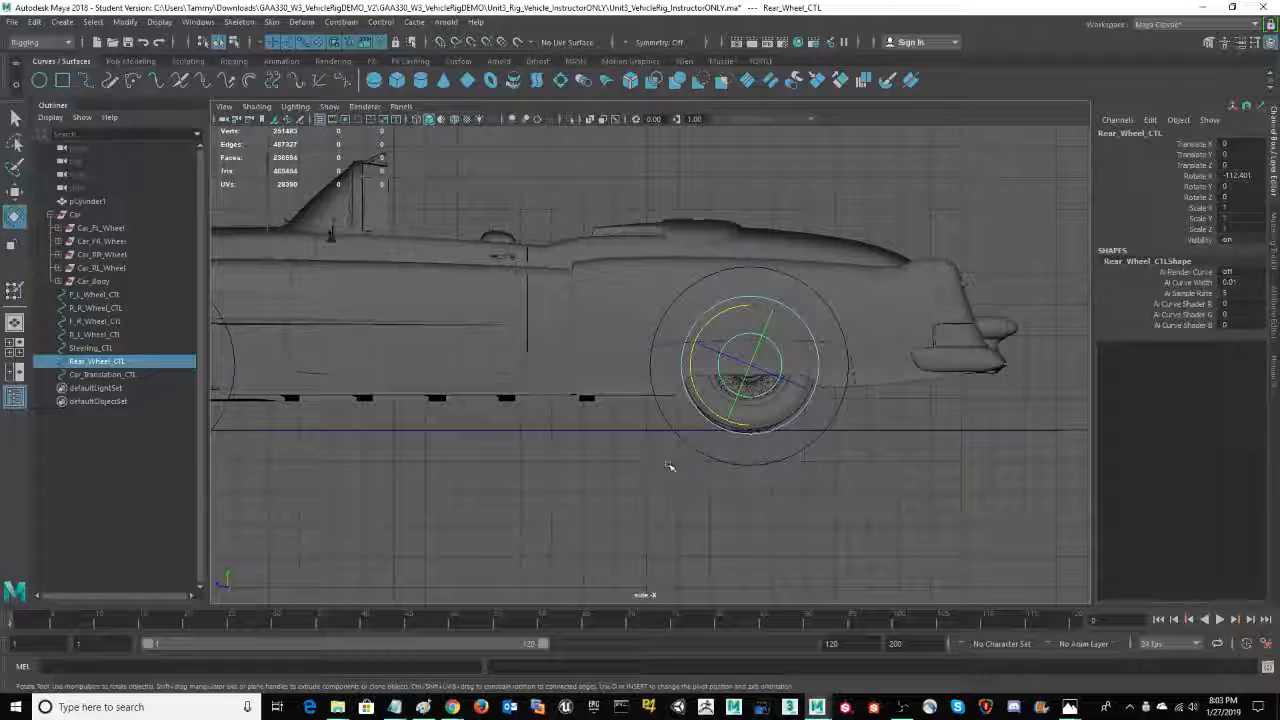
pyautogui.keyDown('alt'); pyautogui.moveTo(670, 467); pyautogui.dragTo(988, 544, button='right'); pyautogui.keyUp('alt')
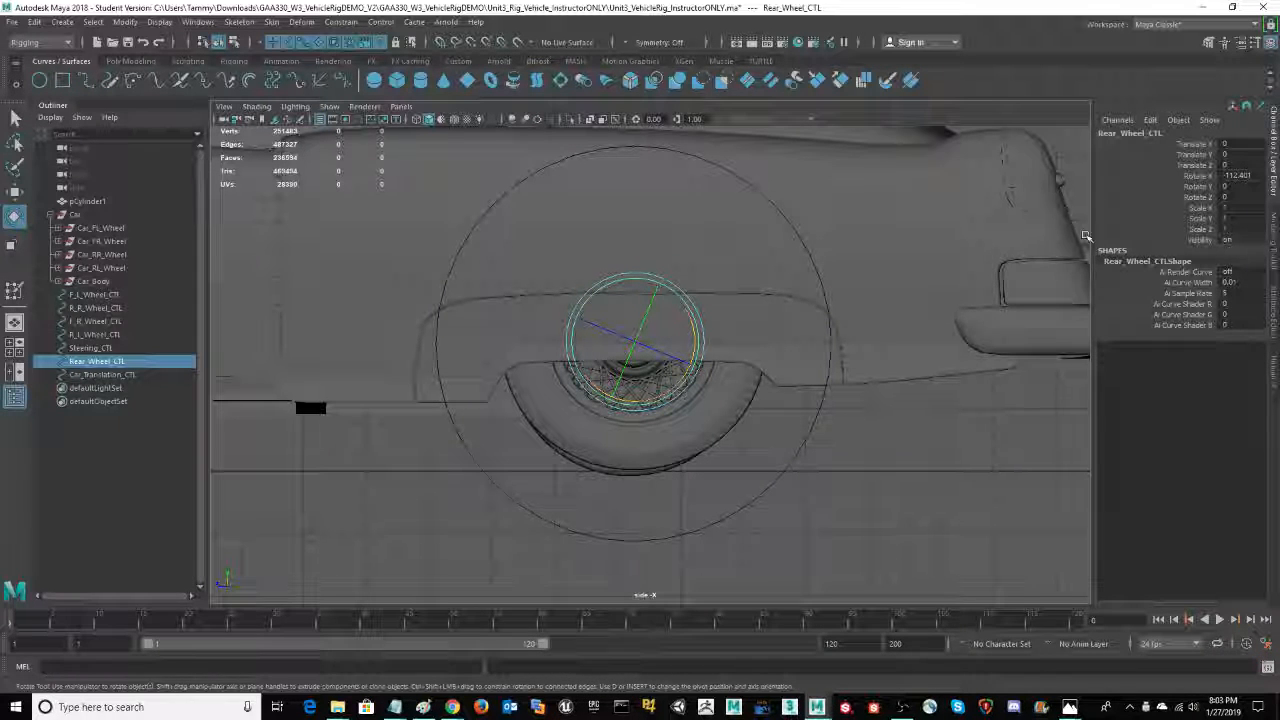
pyautogui.click(1196, 176)
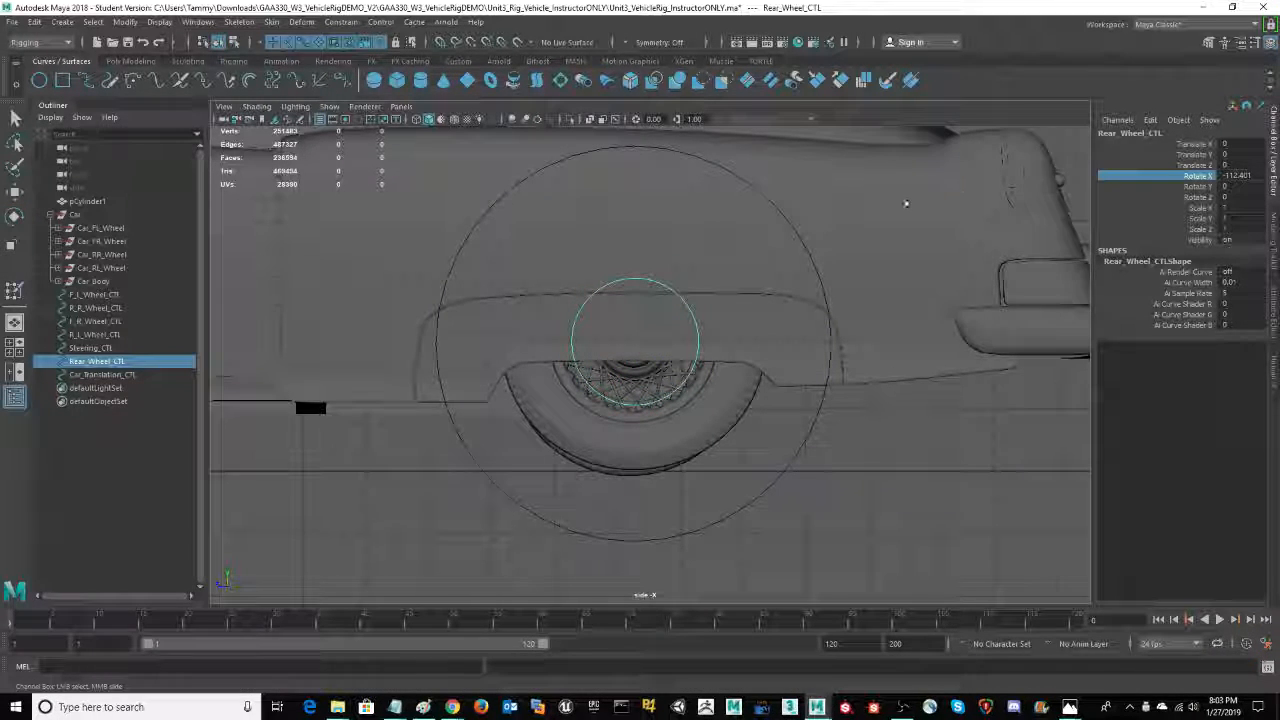
pyautogui.moveTo(906, 204); pyautogui.dragTo(500, 230, button='middle')
pyautogui.moveTo(630, 198); pyautogui.dragTo(714, 195, button='middle')
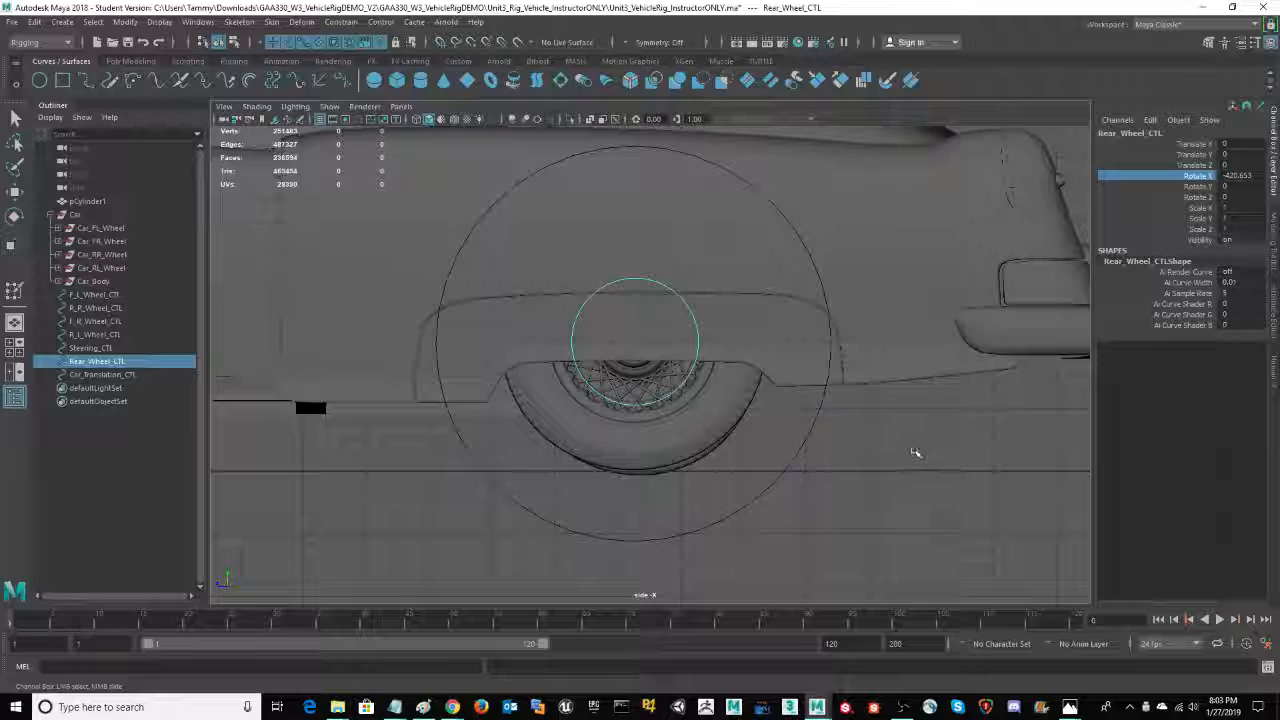
# In the perspective view, scrub Rear_Wheel_CTL's Rotate X back and forth, ending at about -528.37, to check the rear wheel's spin
pyautogui.press('space')
pyautogui.press('space')
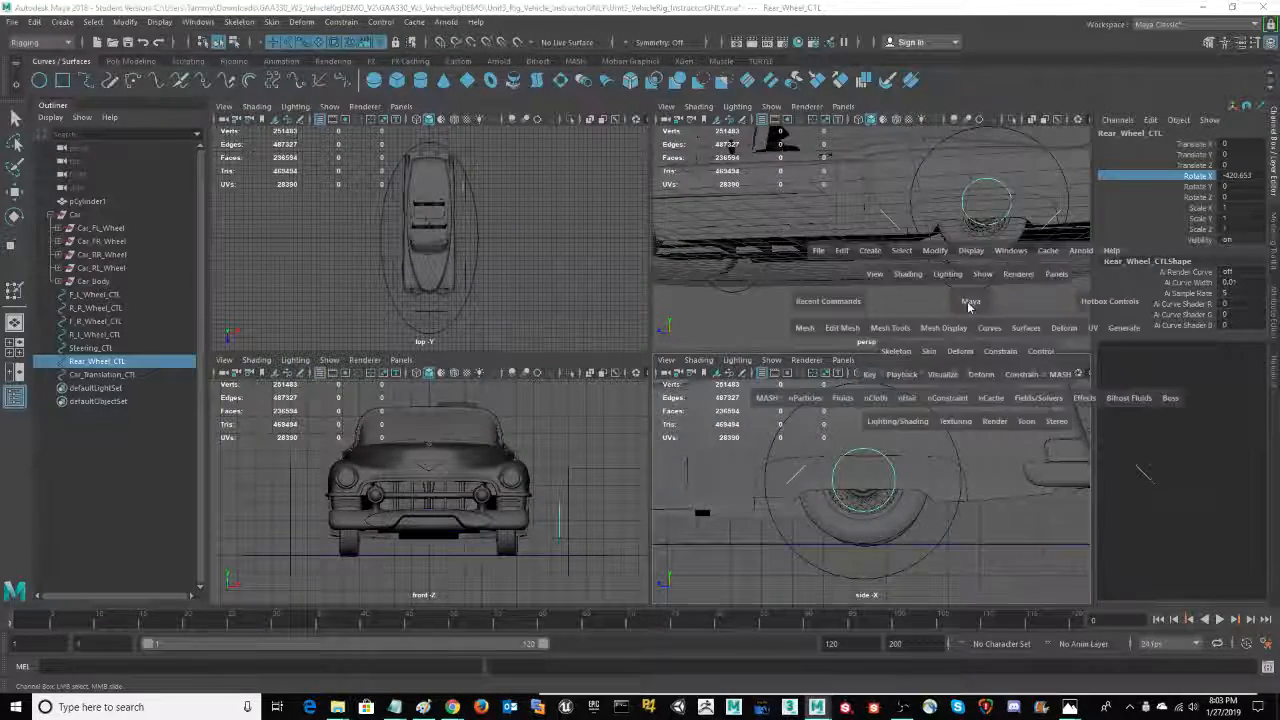
pyautogui.press('space')
pyautogui.keyDown('alt'); pyautogui.moveTo(829, 479); pyautogui.dragTo(557, 489); pyautogui.keyUp('alt')
pyautogui.keyDown('alt'); pyautogui.moveTo(557, 489); pyautogui.dragTo(582, 499, button='right'); pyautogui.keyUp('alt')
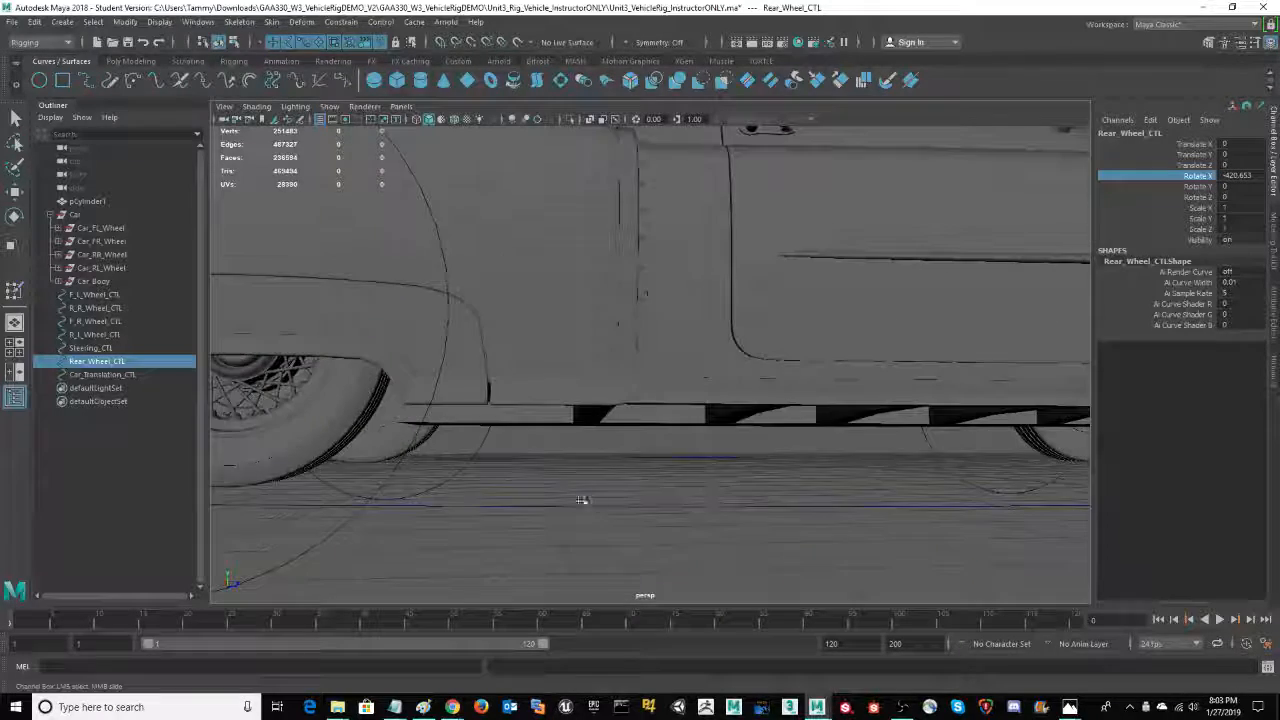
pyautogui.keyDown('alt'); pyautogui.moveTo(582, 499); pyautogui.dragTo(780, 460, button='middle'); pyautogui.keyUp('alt')
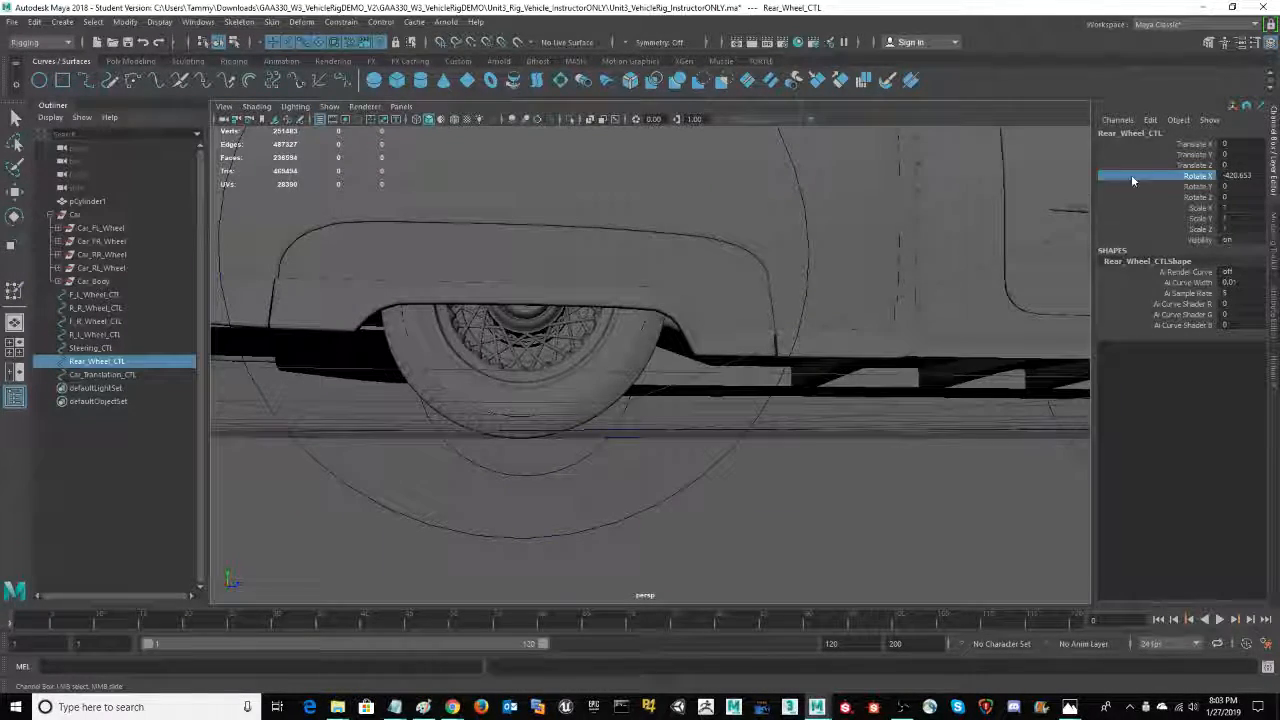
pyautogui.moveTo(737, 196); pyautogui.dragTo(632, 200, button='middle')
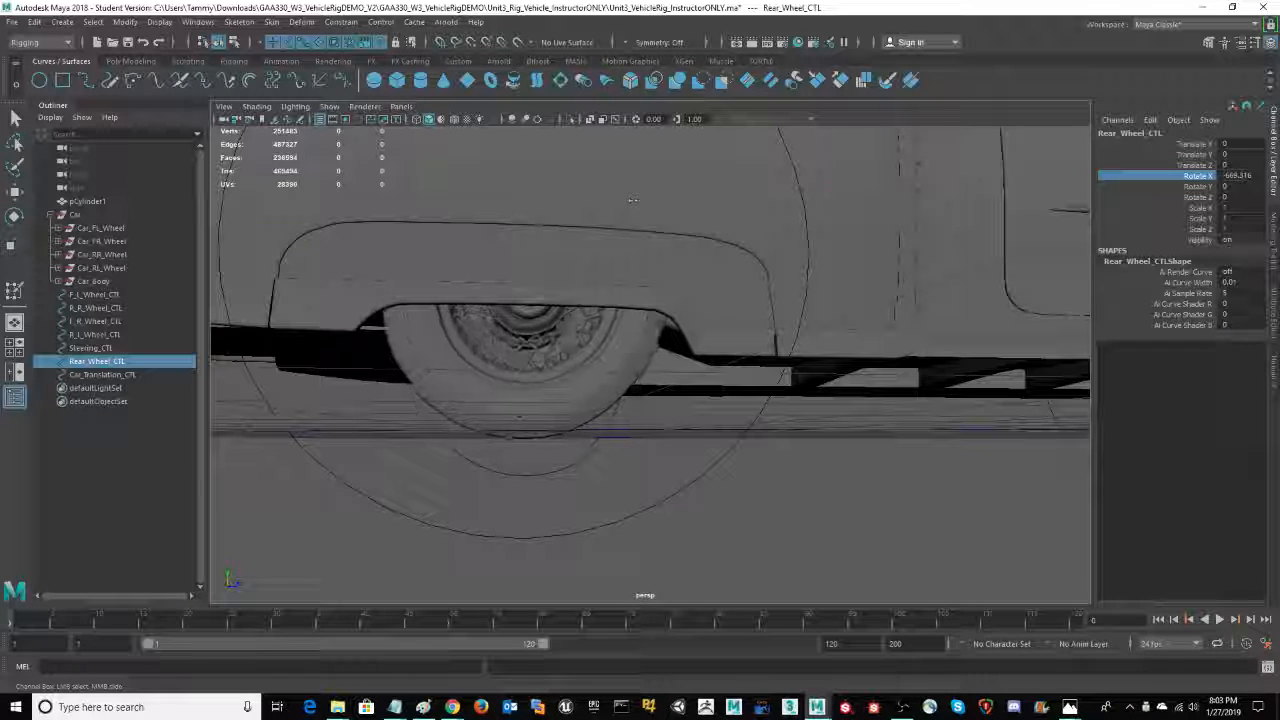
pyautogui.moveTo(827, 197)
pyautogui.mouseDown(button='middle')
pyautogui.moveTo(880, 198)
pyautogui.moveTo(700, 202)
pyautogui.moveTo(827, 199)
pyautogui.mouseUp(button='middle')
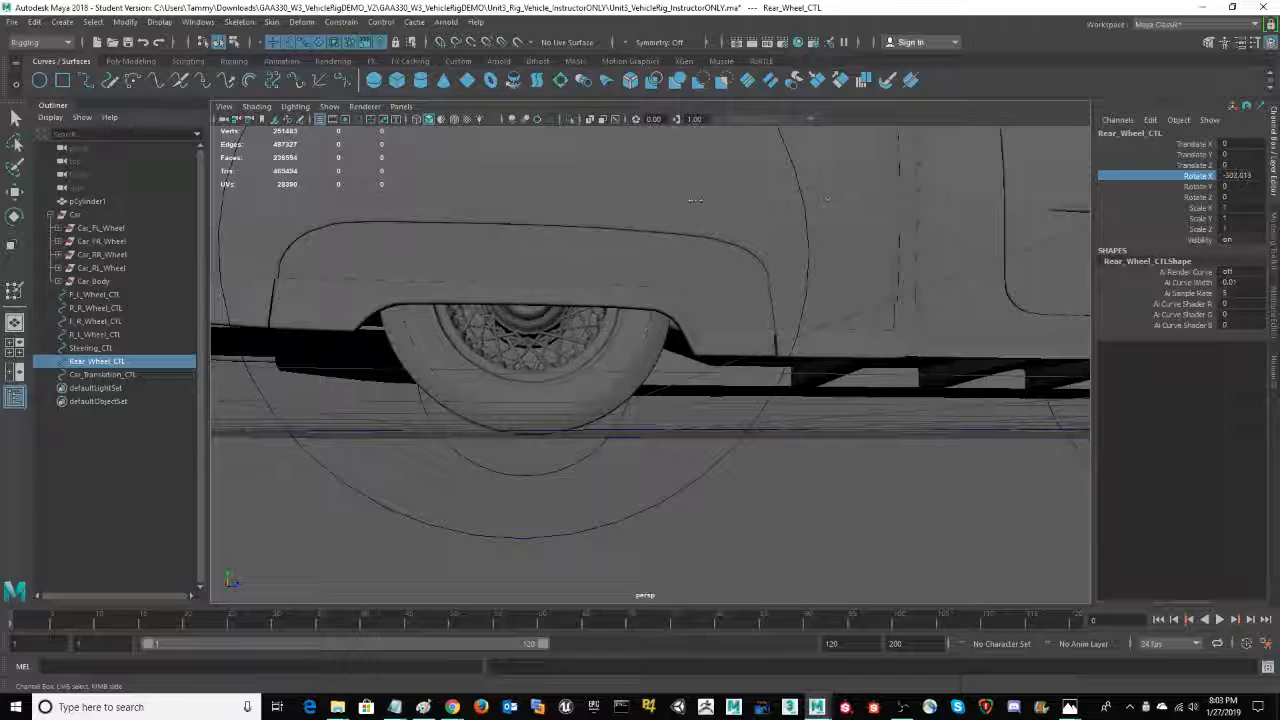
pyautogui.moveTo(660, 200); pyautogui.dragTo(706, 213, button='middle')
# View the car's rear wheels from the opposite side and reset Rear_Wheel_CTL's Rotate X to 0
pyautogui.press('space')
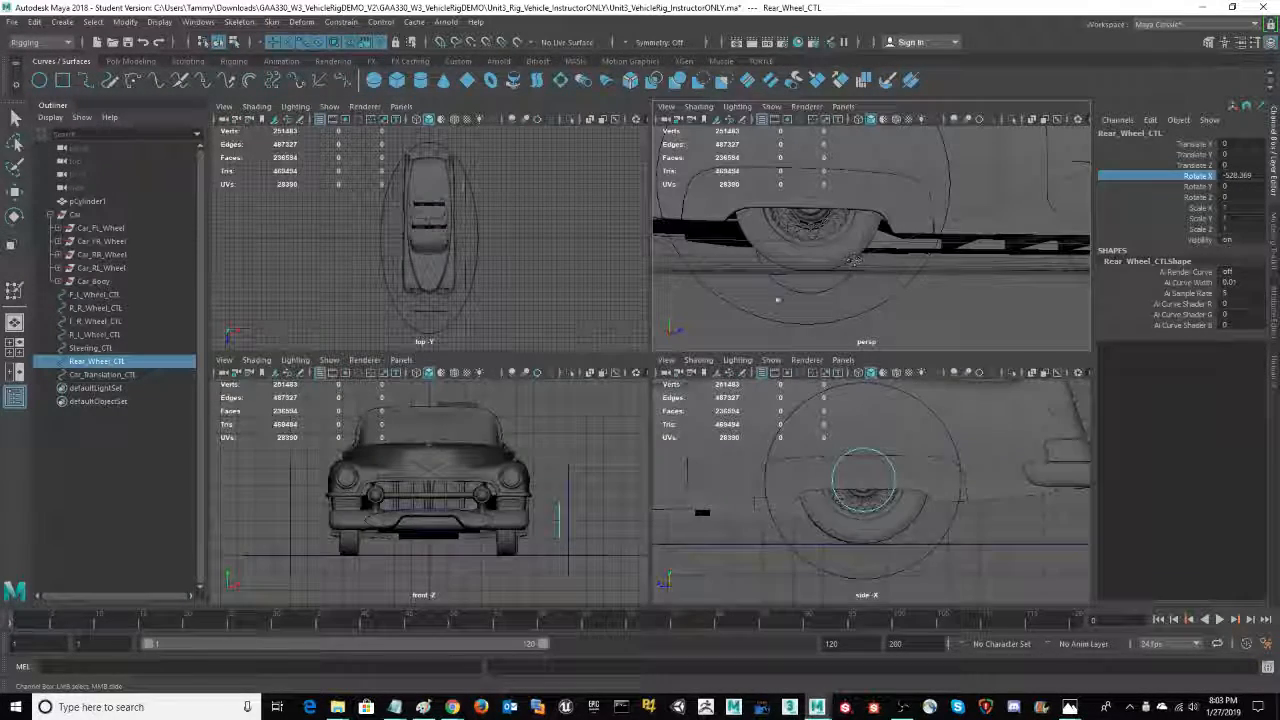
pyautogui.press('space')
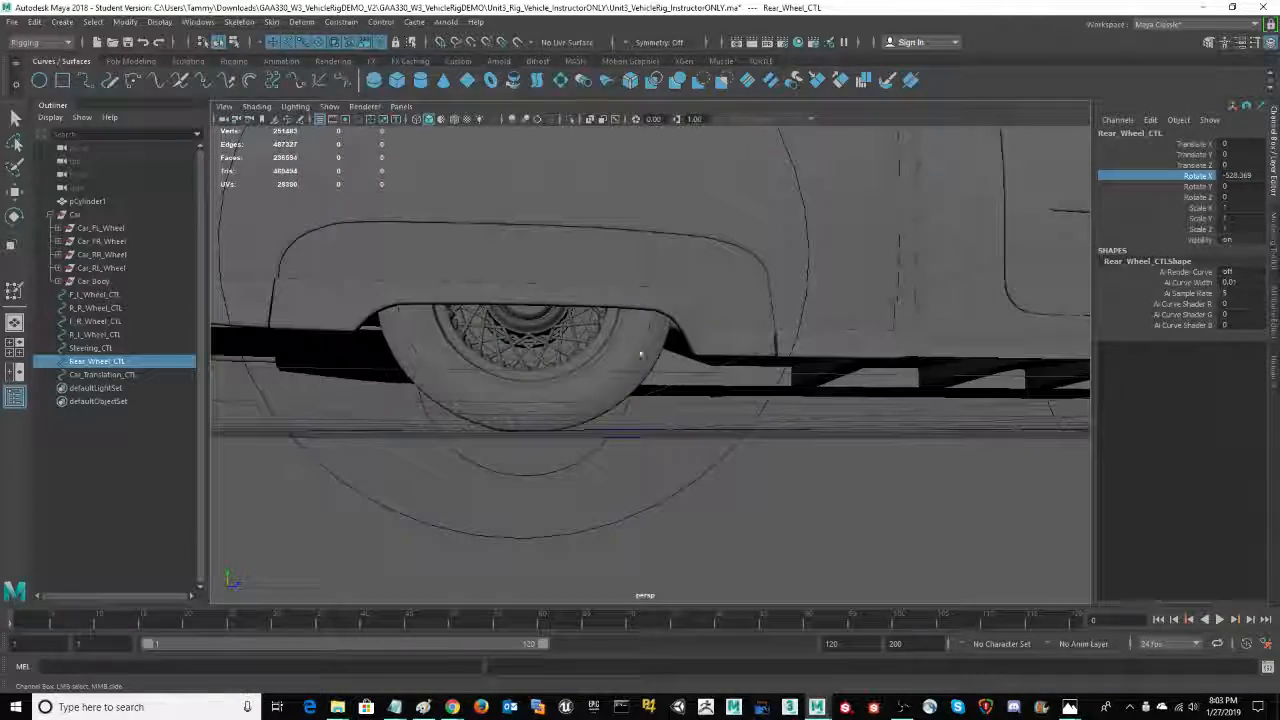
pyautogui.keyDown('alt'); pyautogui.moveTo(484, 467); pyautogui.dragTo(810, 490); pyautogui.keyUp('alt')
pyautogui.keyDown('alt'); pyautogui.moveTo(810, 490); pyautogui.dragTo(594, 489, button='right'); pyautogui.keyUp('alt')
pyautogui.keyDown('alt'); pyautogui.moveTo(614, 437); pyautogui.dragTo(606, 451); pyautogui.keyUp('alt')
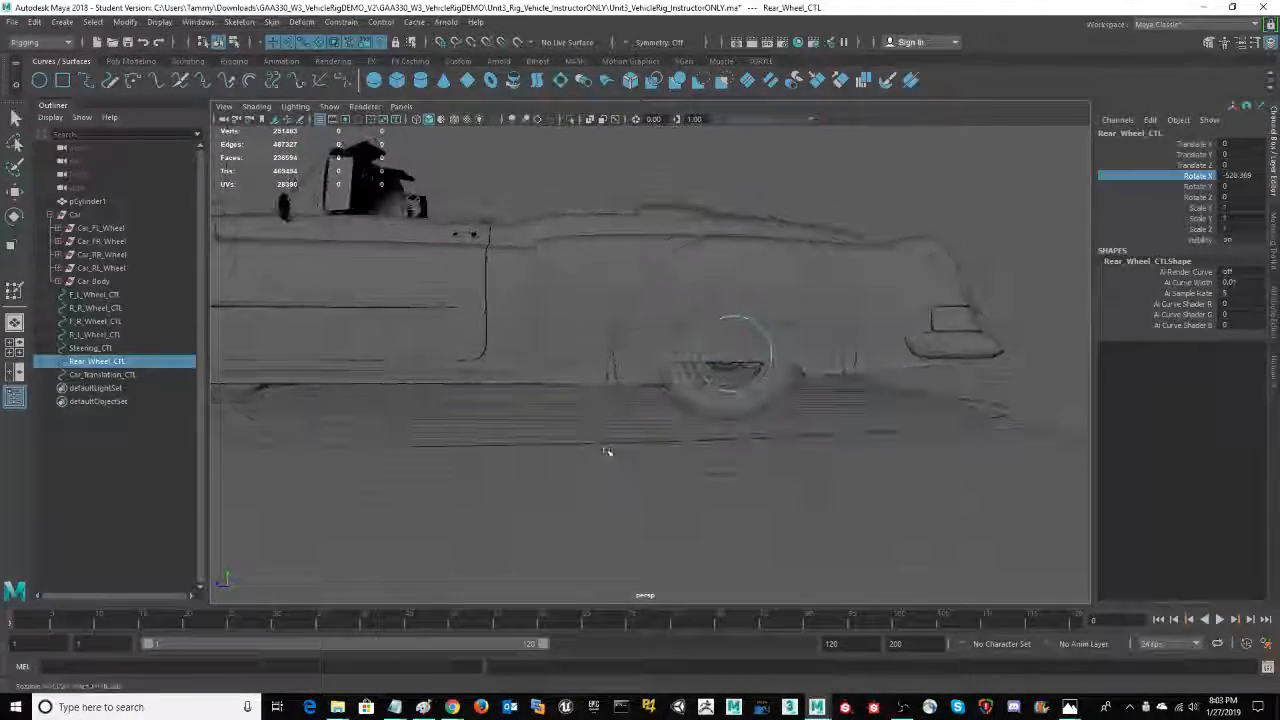
pyautogui.keyDown('alt'); pyautogui.moveTo(606, 451); pyautogui.dragTo(677, 403, button='middle'); pyautogui.keyUp('alt')
pyautogui.keyDown('alt'); pyautogui.moveTo(677, 403); pyautogui.dragTo(666, 425); pyautogui.keyUp('alt')
pyautogui.keyDown('alt'); pyautogui.moveTo(940, 471); pyautogui.dragTo(868, 472); pyautogui.keyUp('alt')
pyautogui.keyDown('alt'); pyautogui.moveTo(682, 465); pyautogui.dragTo(675, 466); pyautogui.keyUp('alt')
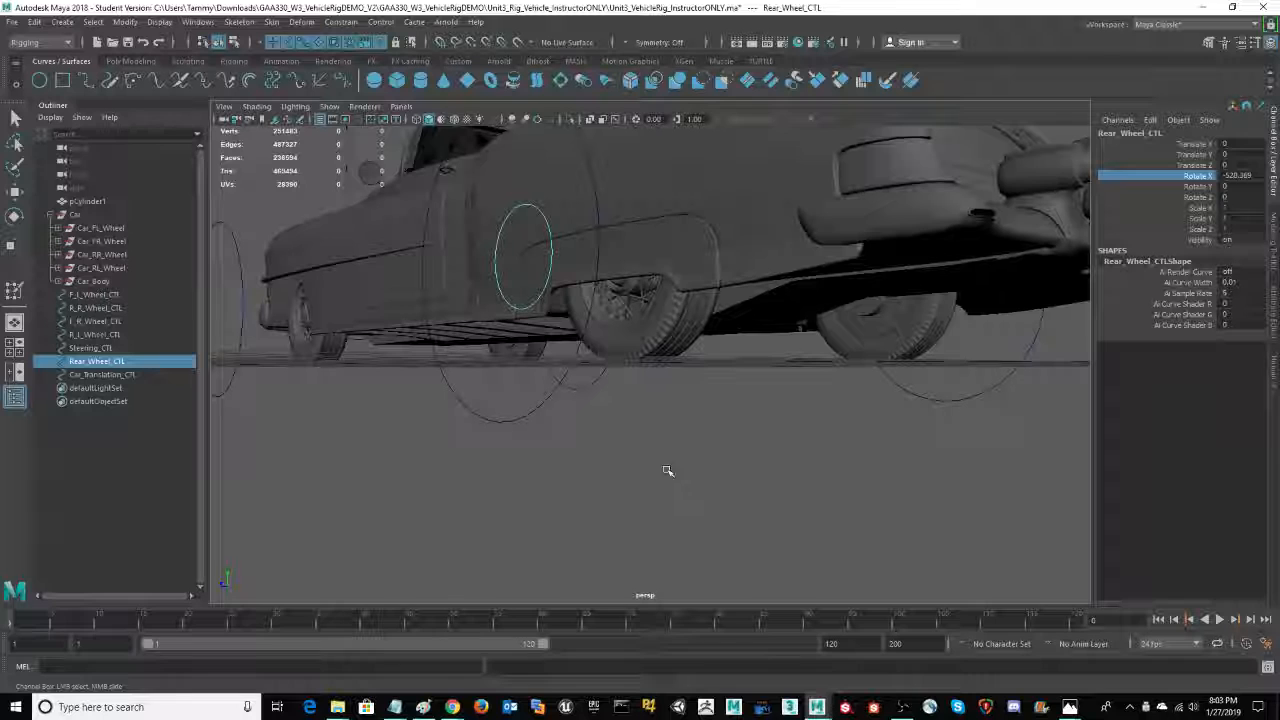
pyautogui.moveTo(667, 470); pyautogui.dragTo(660, 465, button='middle')
pyautogui.doubleClick(1236, 175)
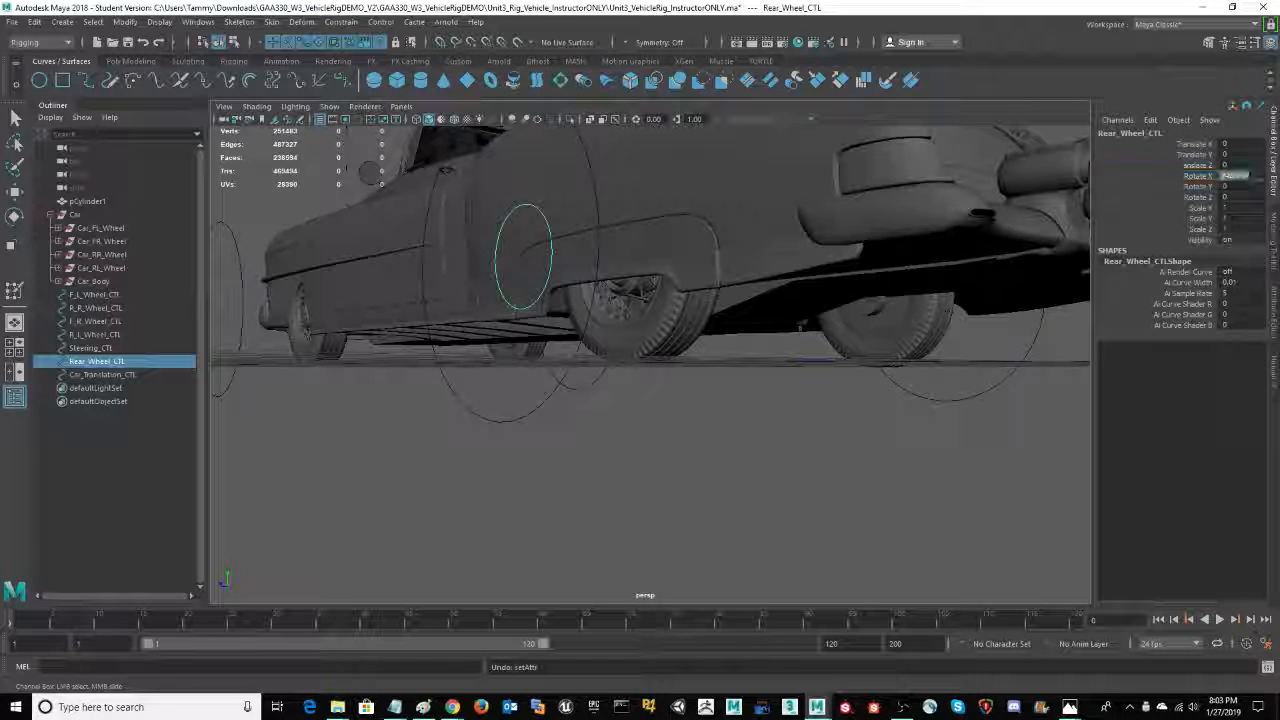
pyautogui.write('0')
pyautogui.press('Return')
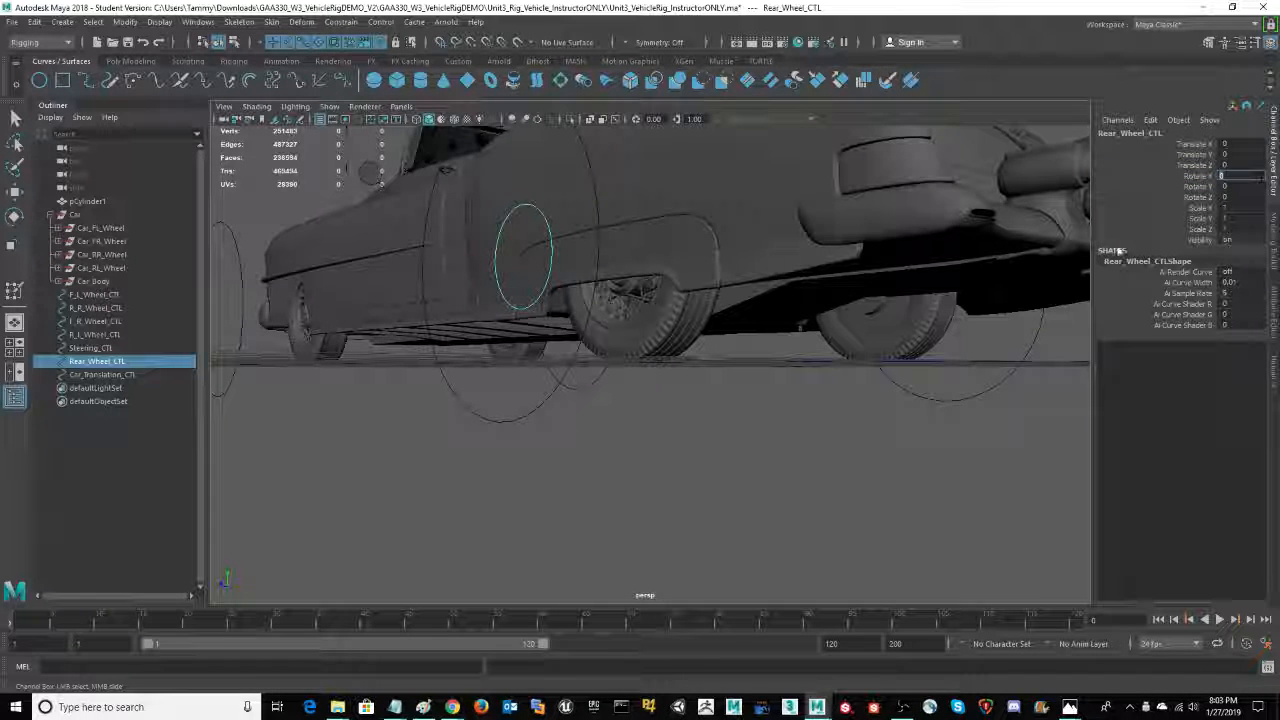
# Orient-constrain Car_RL_Wheel to Rear_Wheel_CTL with Maintain Offset on and only the X axis constrained
pyautogui.keyDown('alt'); pyautogui.moveTo(457, 523); pyautogui.dragTo(680, 540); pyautogui.keyUp('alt')
pyautogui.keyDown('alt'); pyautogui.moveTo(713, 534); pyautogui.dragTo(714, 528); pyautogui.keyUp('alt')
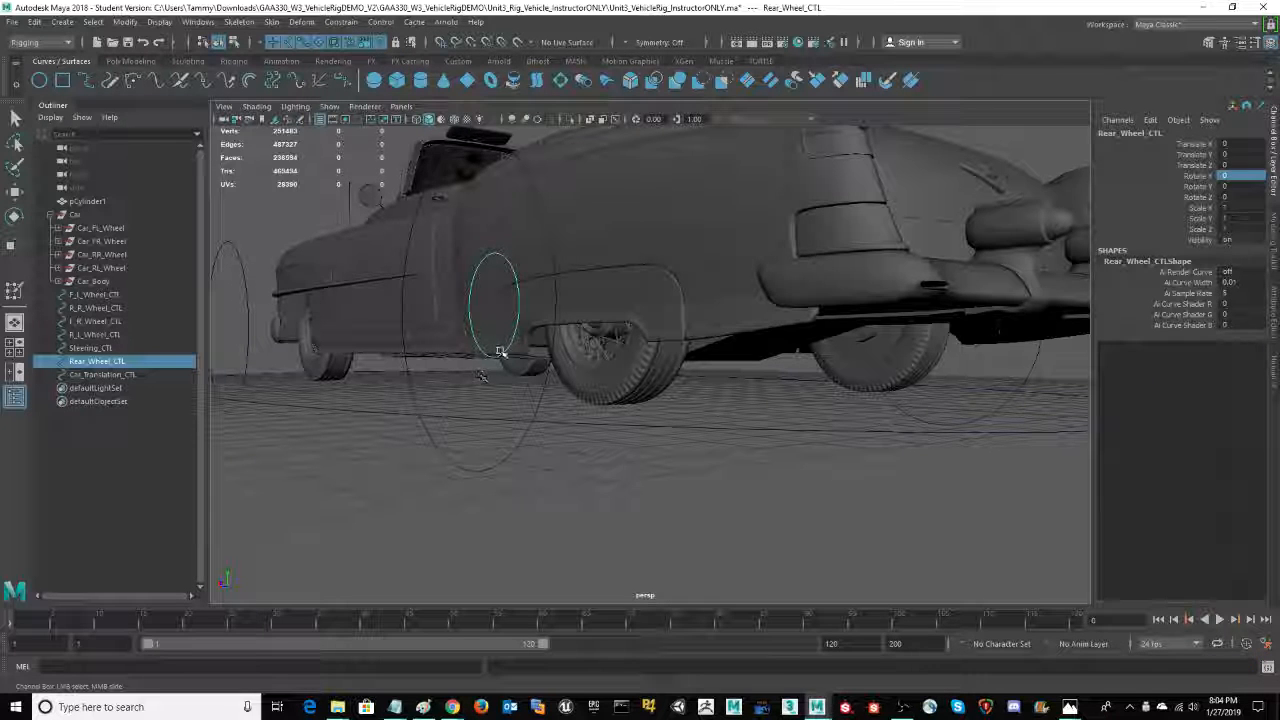
pyautogui.keyDown('ctrl'); pyautogui.click(116, 268); pyautogui.keyUp('ctrl')
pyautogui.press('e')
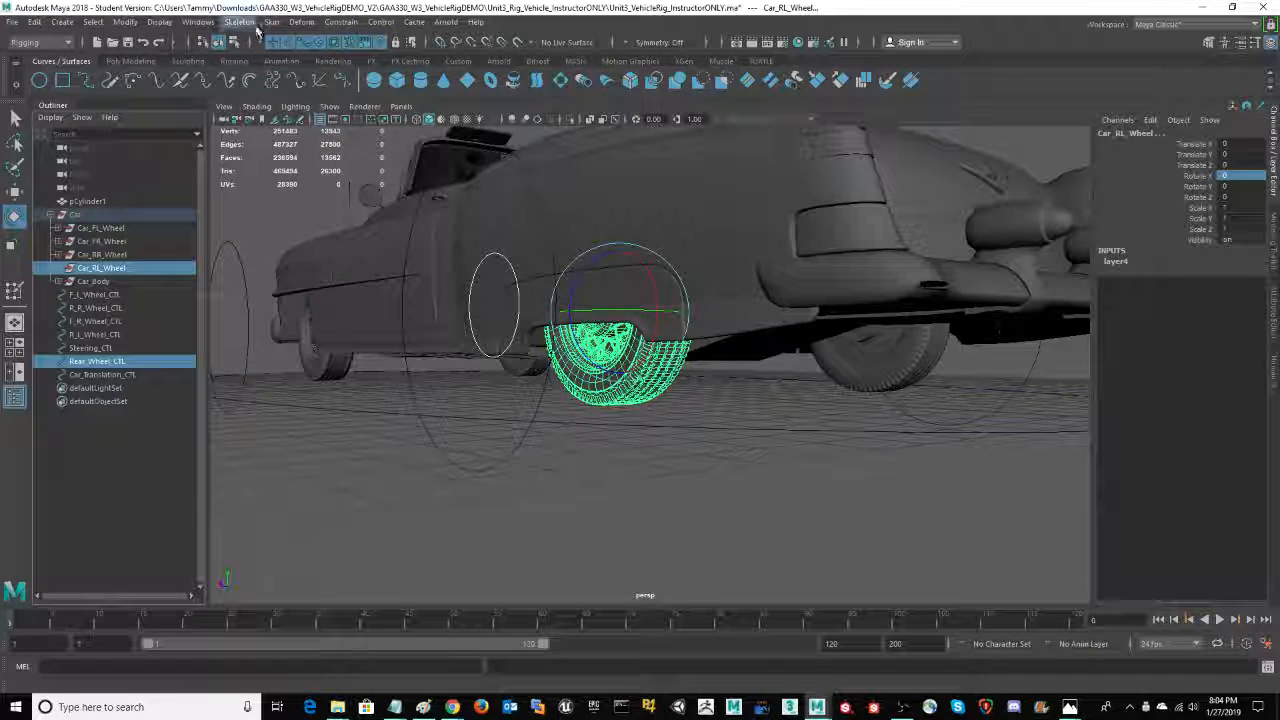
pyautogui.click(340, 22)
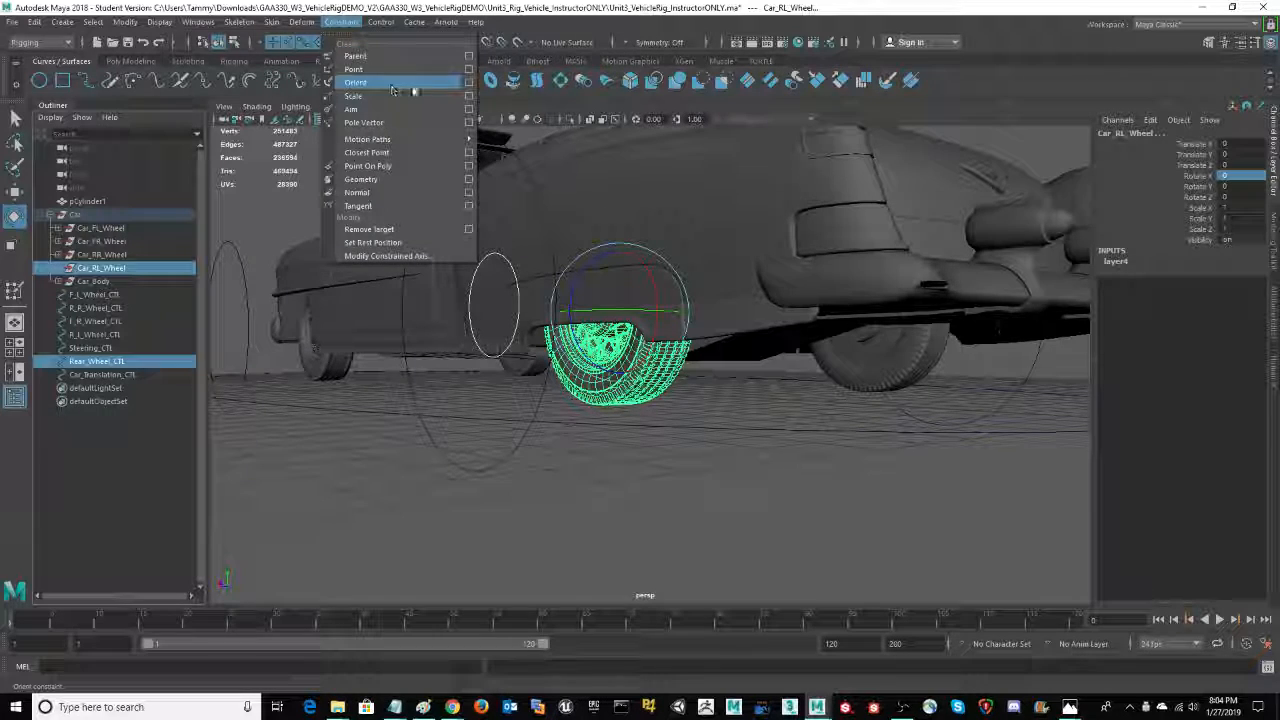
pyautogui.click(470, 83)
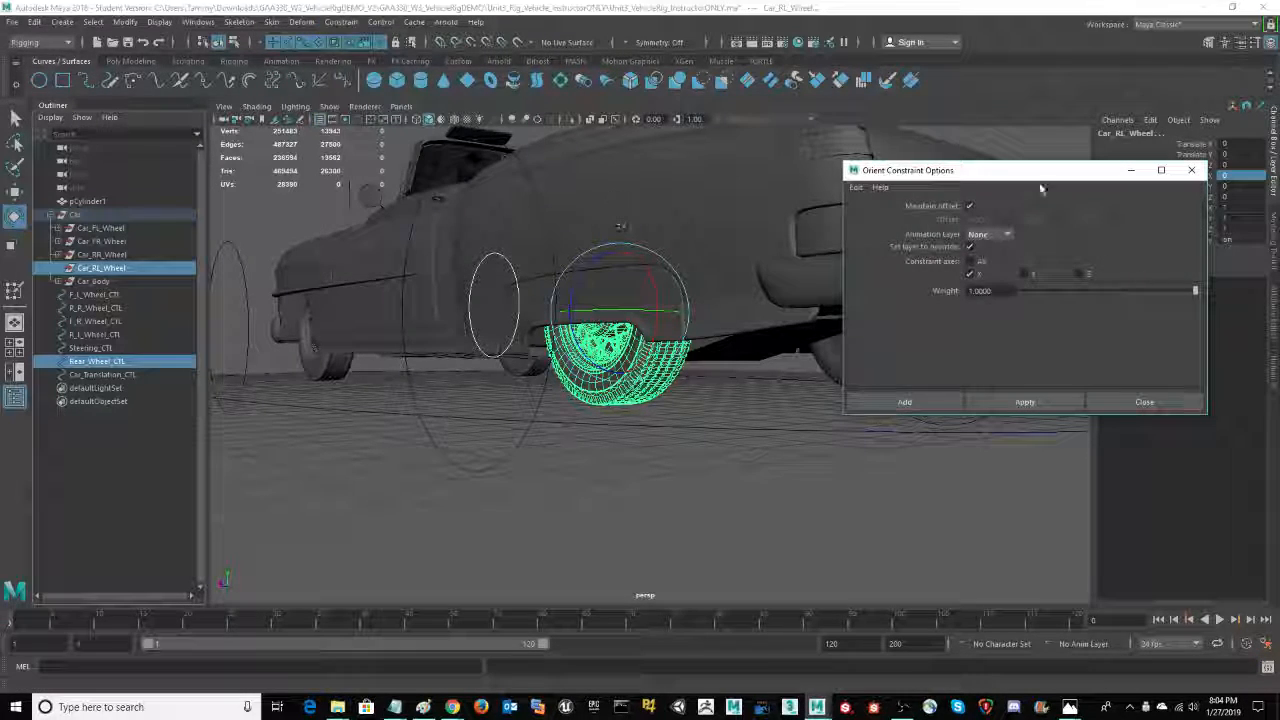
pyautogui.moveTo(1042, 168); pyautogui.dragTo(925, 254)
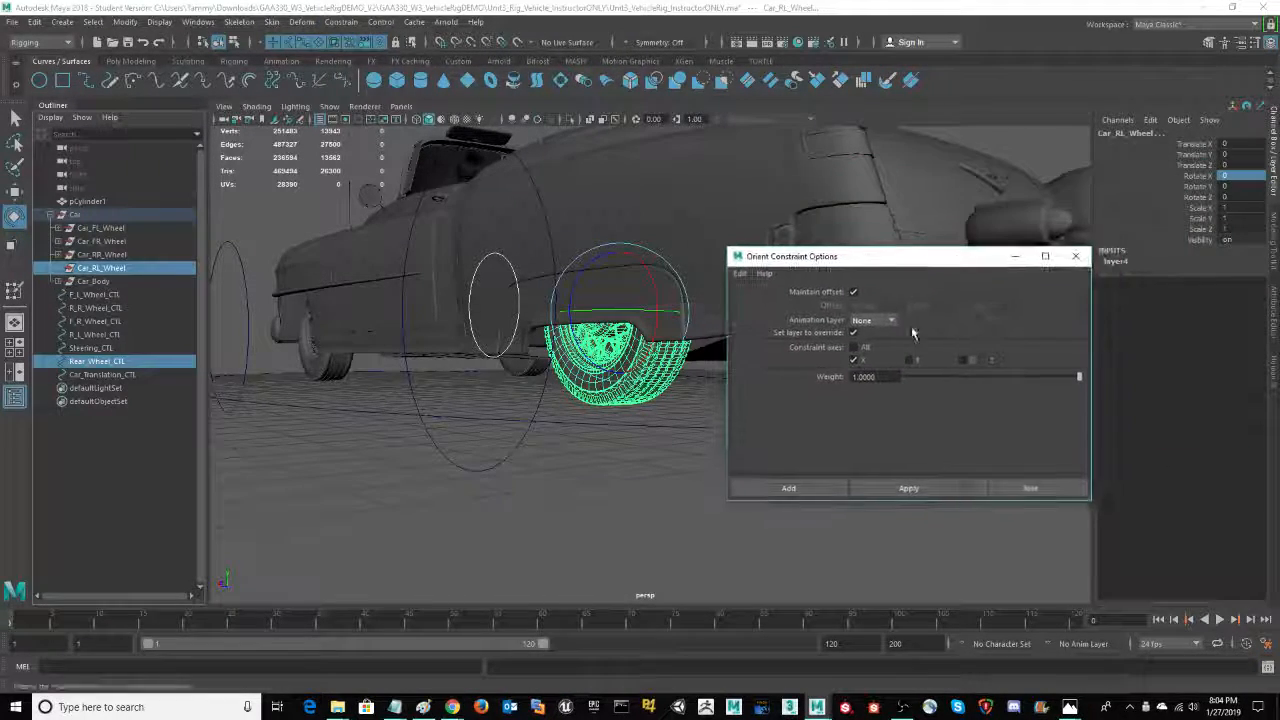
pyautogui.click(791, 488)
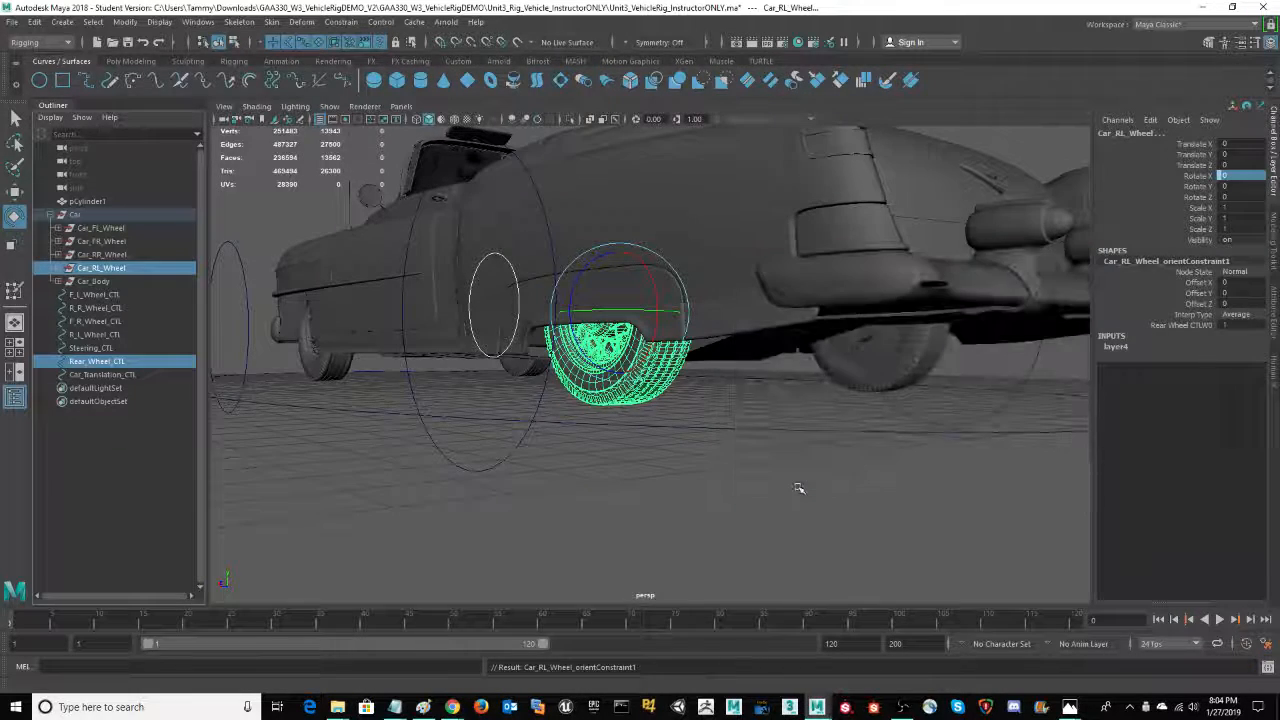
# Test both rear wheels by rotating Rear_Wheel_CTL back and forth around X, and undo the test rotations
pyautogui.keyDown('alt'); pyautogui.moveTo(641, 492); pyautogui.dragTo(557, 470); pyautogui.keyUp('alt')
pyautogui.click(463, 494)
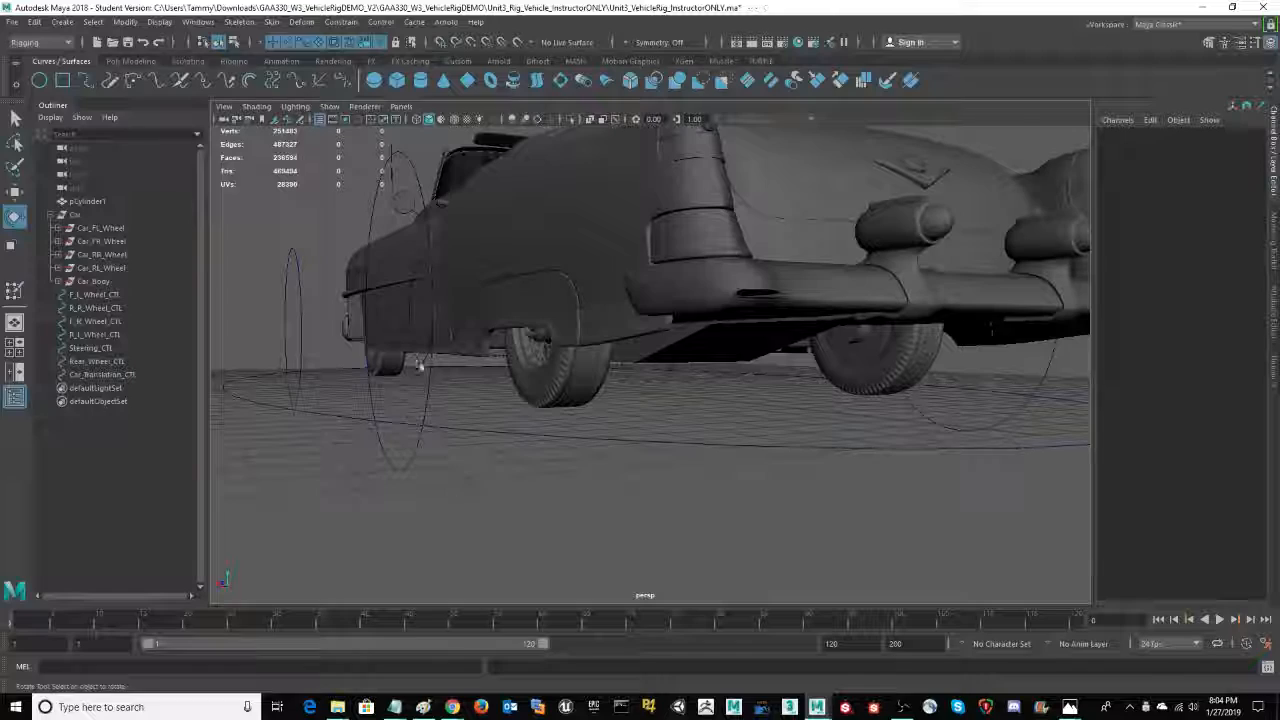
pyautogui.click(420, 362)
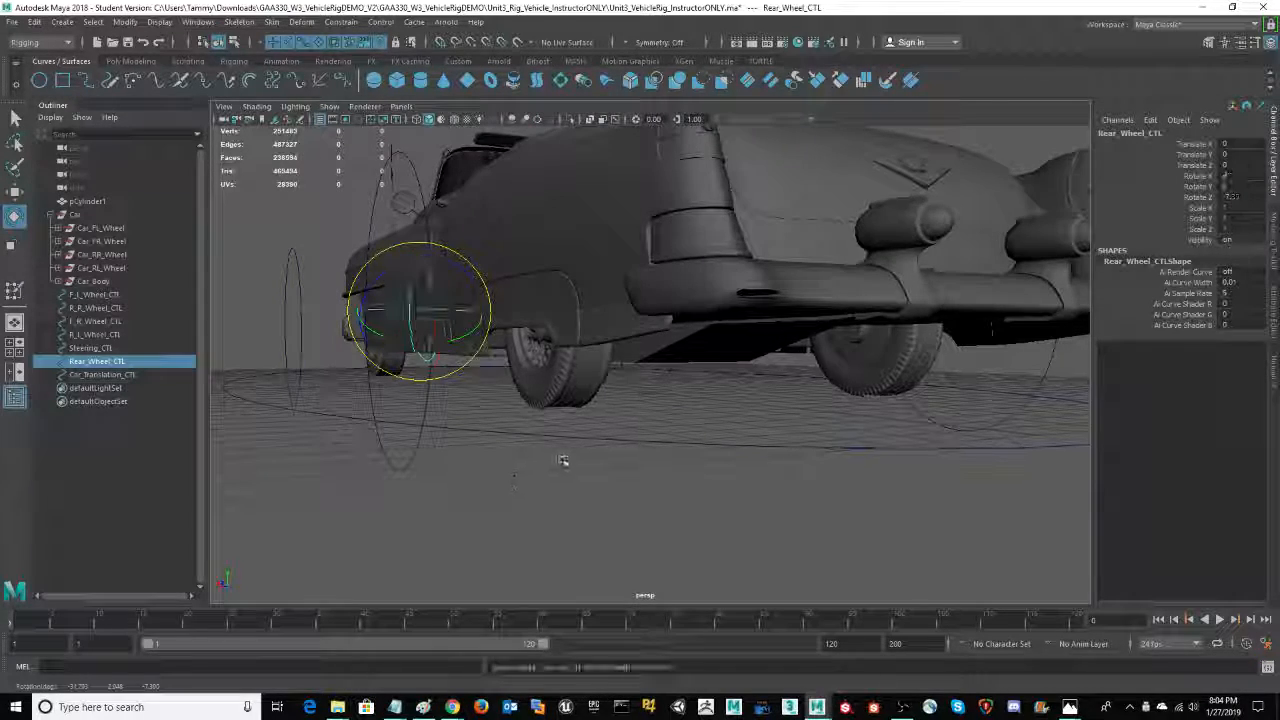
pyautogui.keyDown('alt'); pyautogui.moveTo(617, 471); pyautogui.dragTo(538, 260); pyautogui.keyUp('alt')
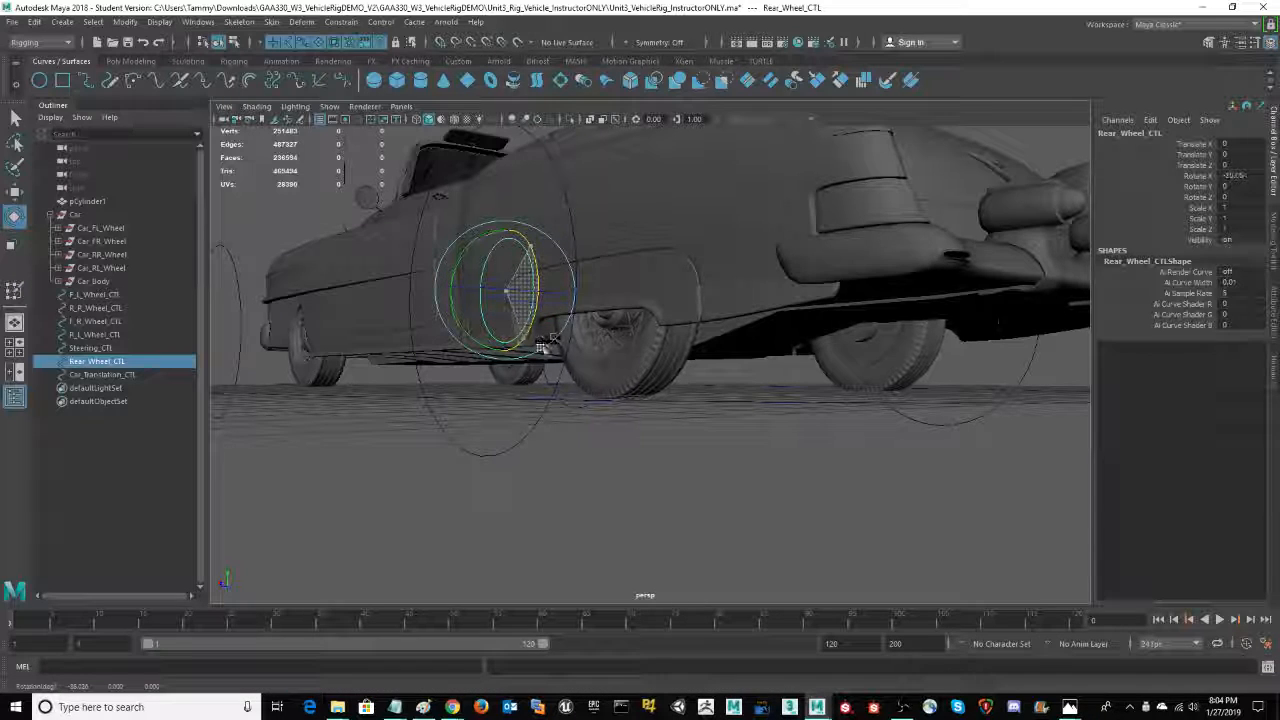
pyautogui.moveTo(540, 347); pyautogui.dragTo(533, 194)
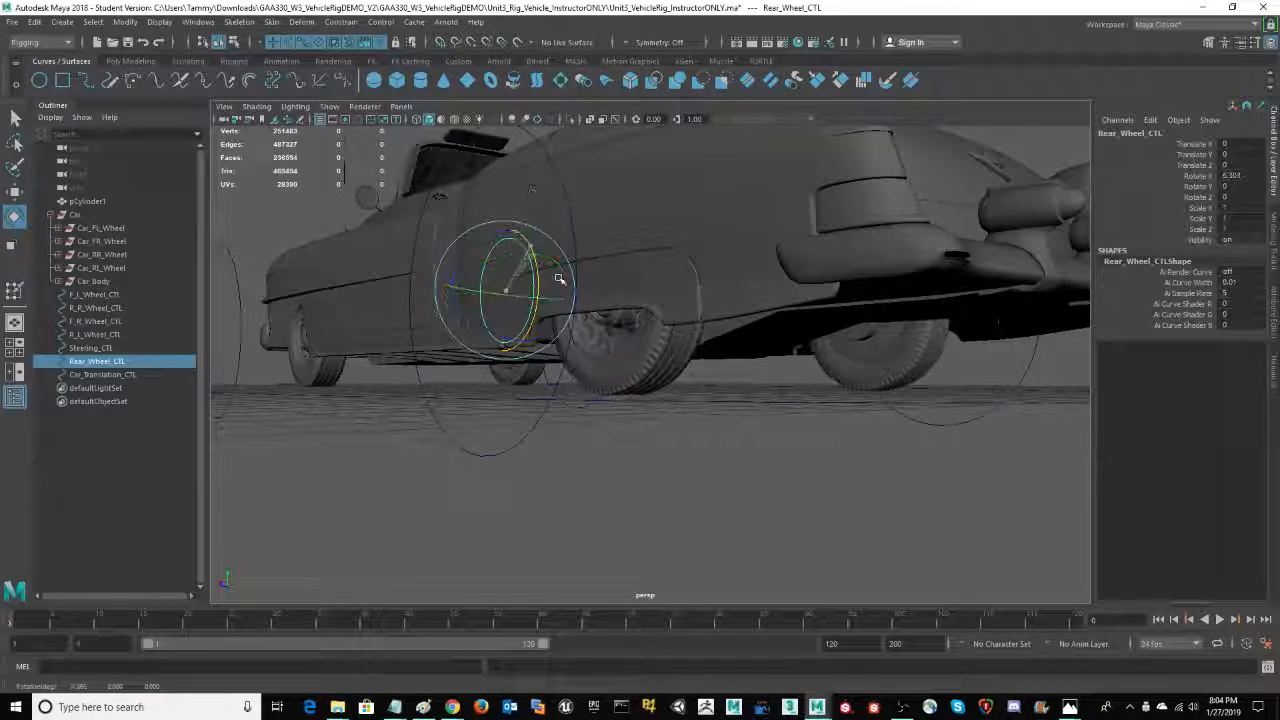
pyautogui.moveTo(558, 284); pyautogui.dragTo(525, 203)
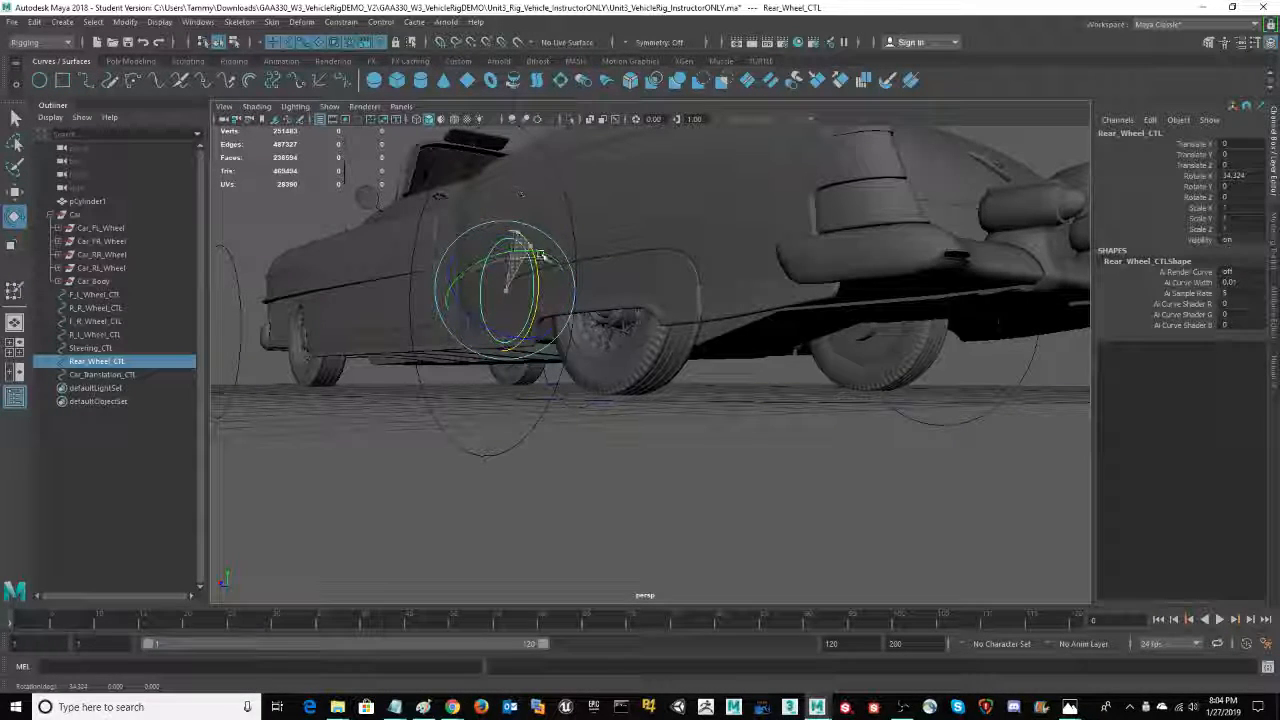
pyautogui.moveTo(541, 255); pyautogui.dragTo(546, 296)
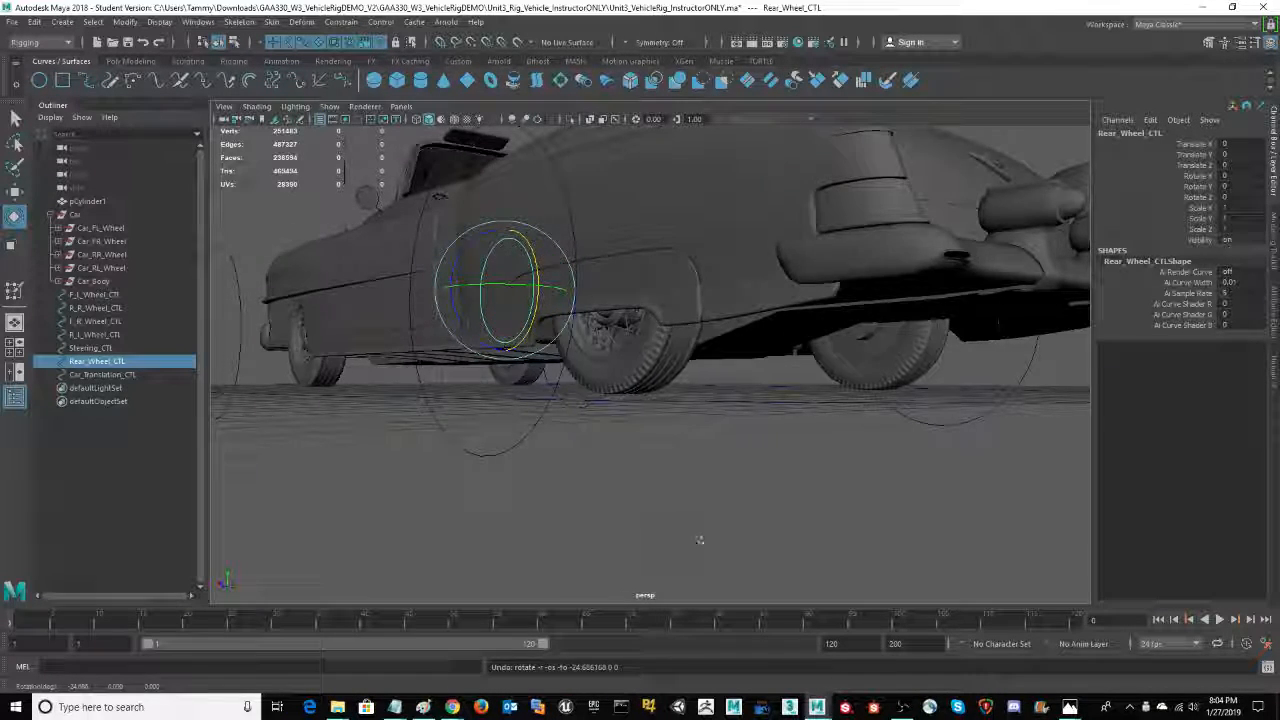
# Inspect the rear wheel setup from several angles and select the Car_Translation_CTL curve encircling the car
pyautogui.keyDown('alt'); pyautogui.moveTo(700, 537); pyautogui.dragTo(746, 531); pyautogui.keyUp('alt')
pyautogui.keyDown('alt'); pyautogui.moveTo(777, 530); pyautogui.dragTo(606, 514, button='middle'); pyautogui.keyUp('alt')
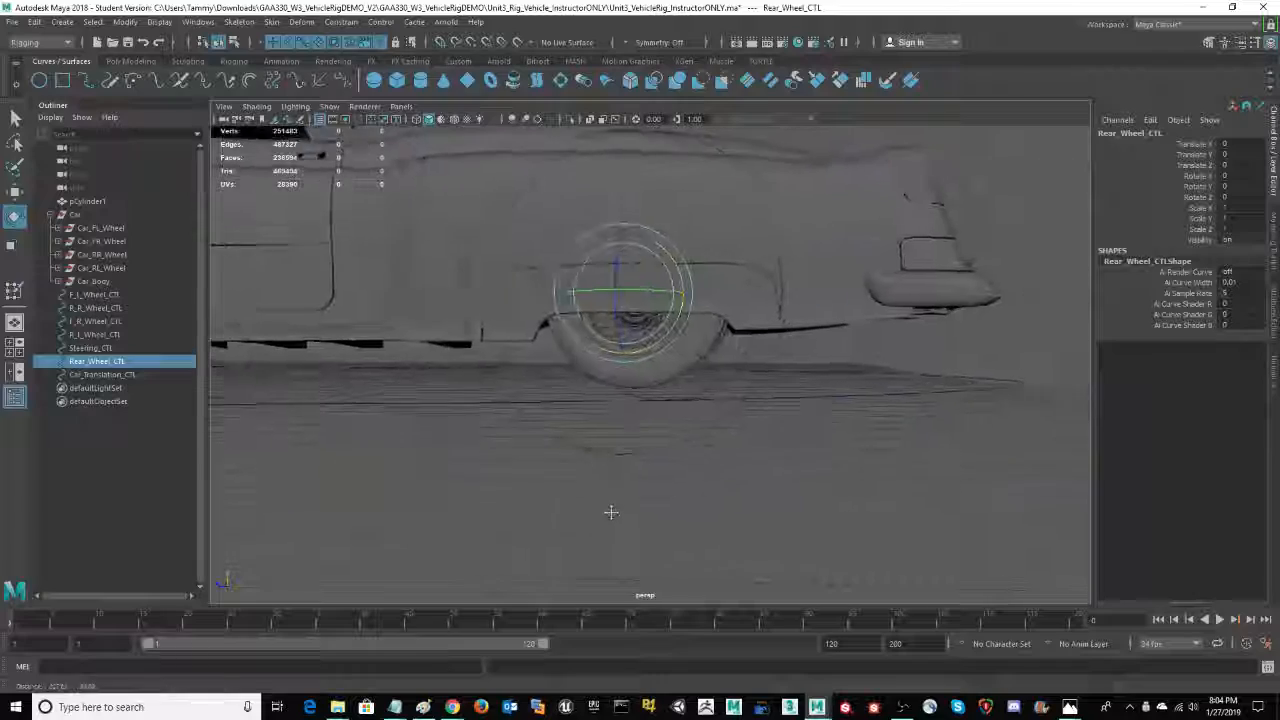
pyautogui.keyDown('alt'); pyautogui.moveTo(814, 529); pyautogui.dragTo(777, 520); pyautogui.keyUp('alt')
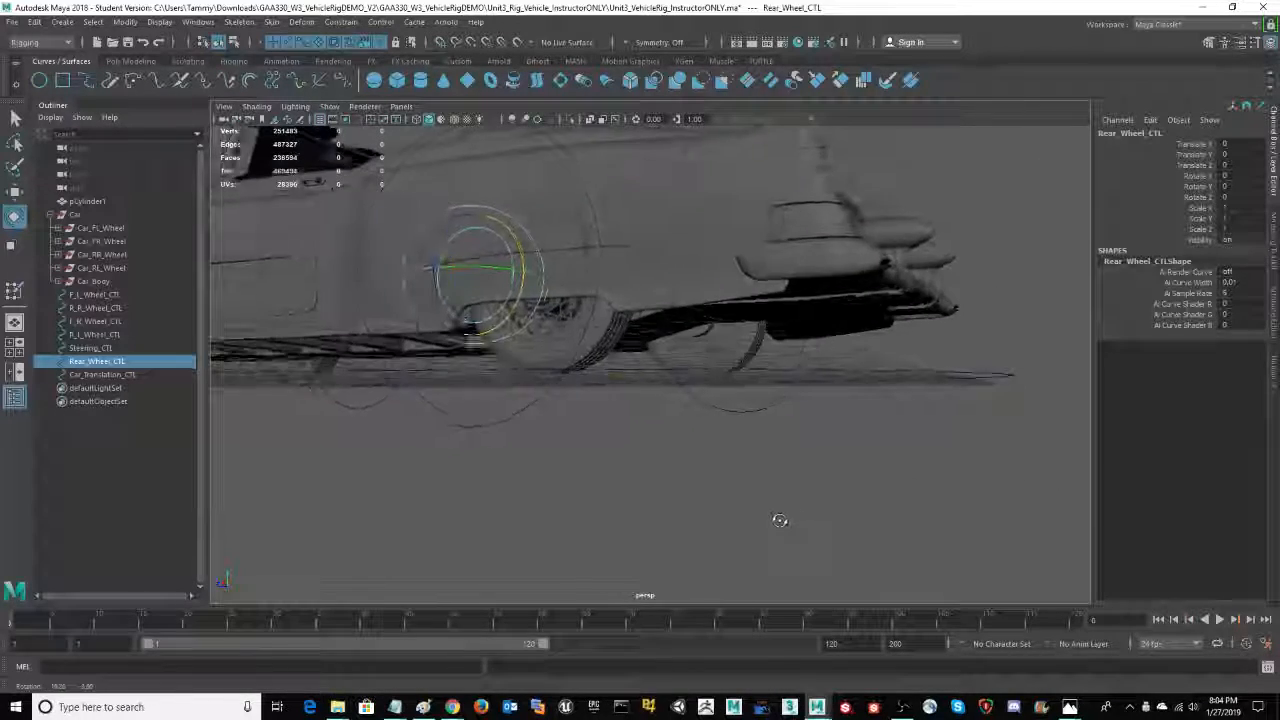
pyautogui.keyDown('alt'); pyautogui.moveTo(698, 432); pyautogui.dragTo(731, 475, button='middle'); pyautogui.keyUp('alt')
pyautogui.keyDown('alt'); pyautogui.moveTo(730, 474); pyautogui.dragTo(735, 475); pyautogui.keyUp('alt')
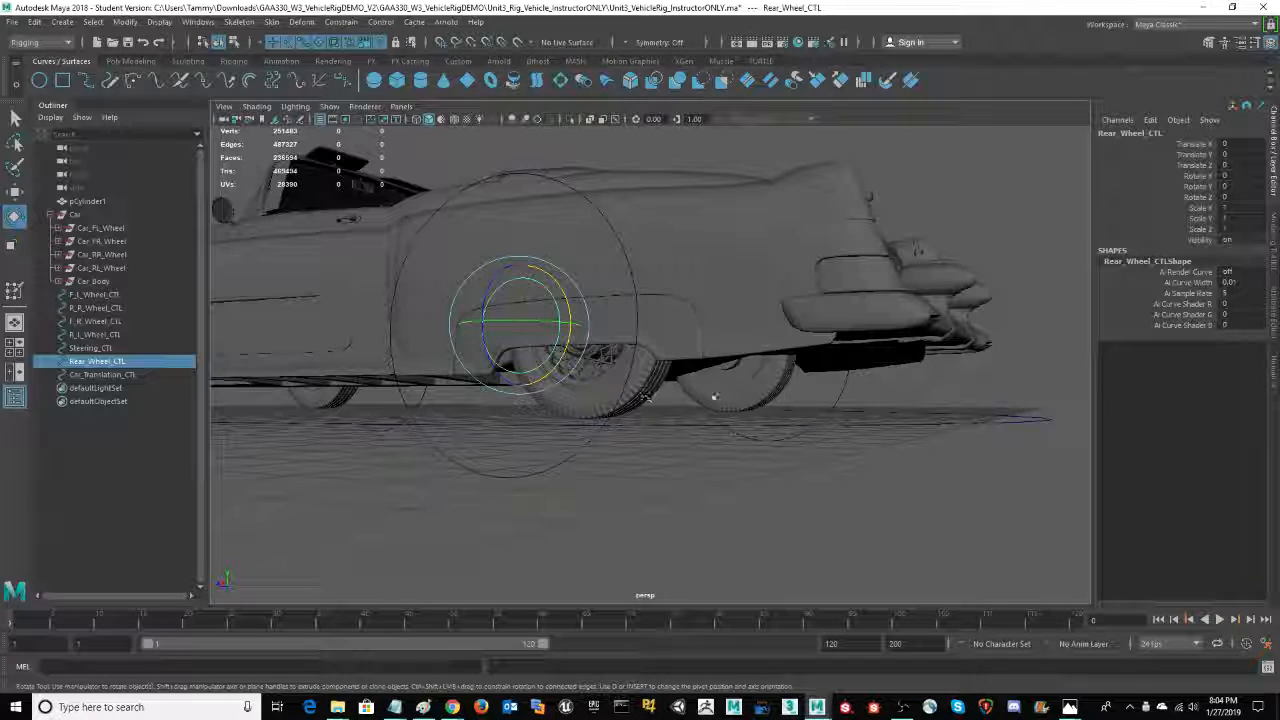
pyautogui.moveTo(699, 467)
pyautogui.keyDown('alt'); pyautogui.mouseDown()
pyautogui.moveTo(677, 466)
pyautogui.moveTo(697, 463)
pyautogui.mouseUp(); pyautogui.keyUp('alt')
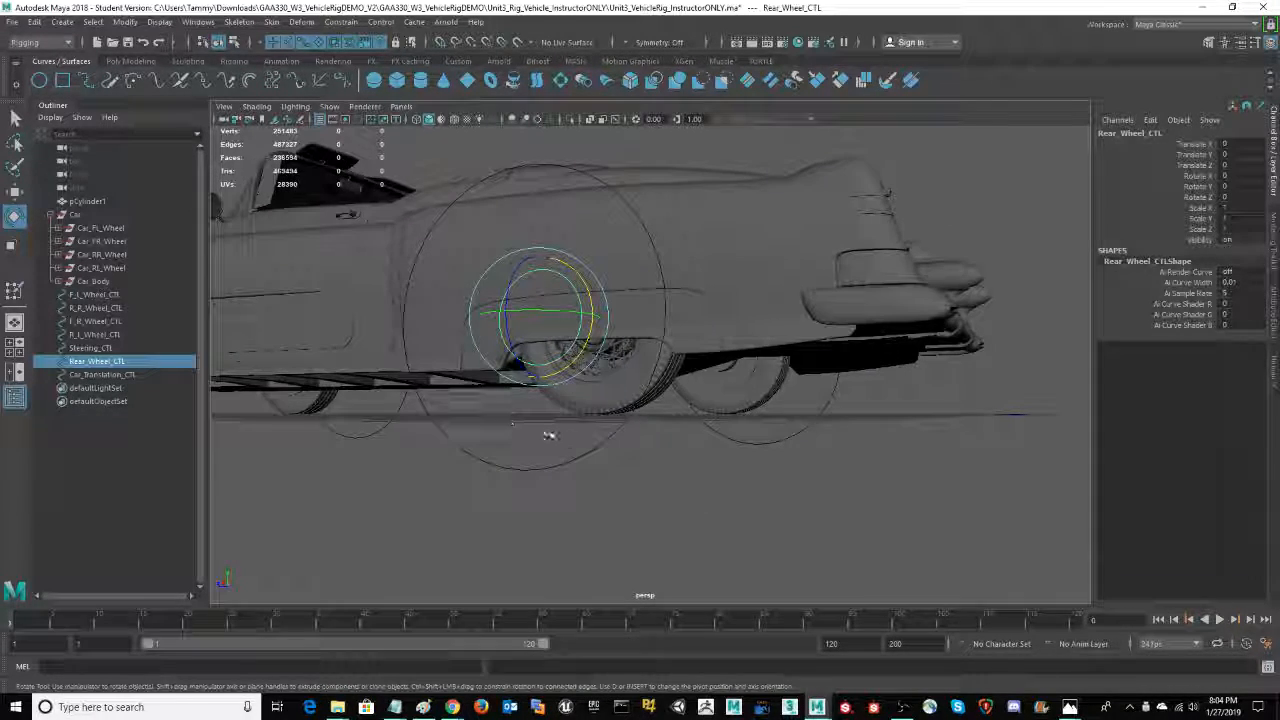
pyautogui.moveTo(571, 429)
pyautogui.keyDown('alt'); pyautogui.mouseDown()
pyautogui.moveTo(557, 434)
pyautogui.moveTo(571, 429)
pyautogui.mouseUp(); pyautogui.keyUp('alt')
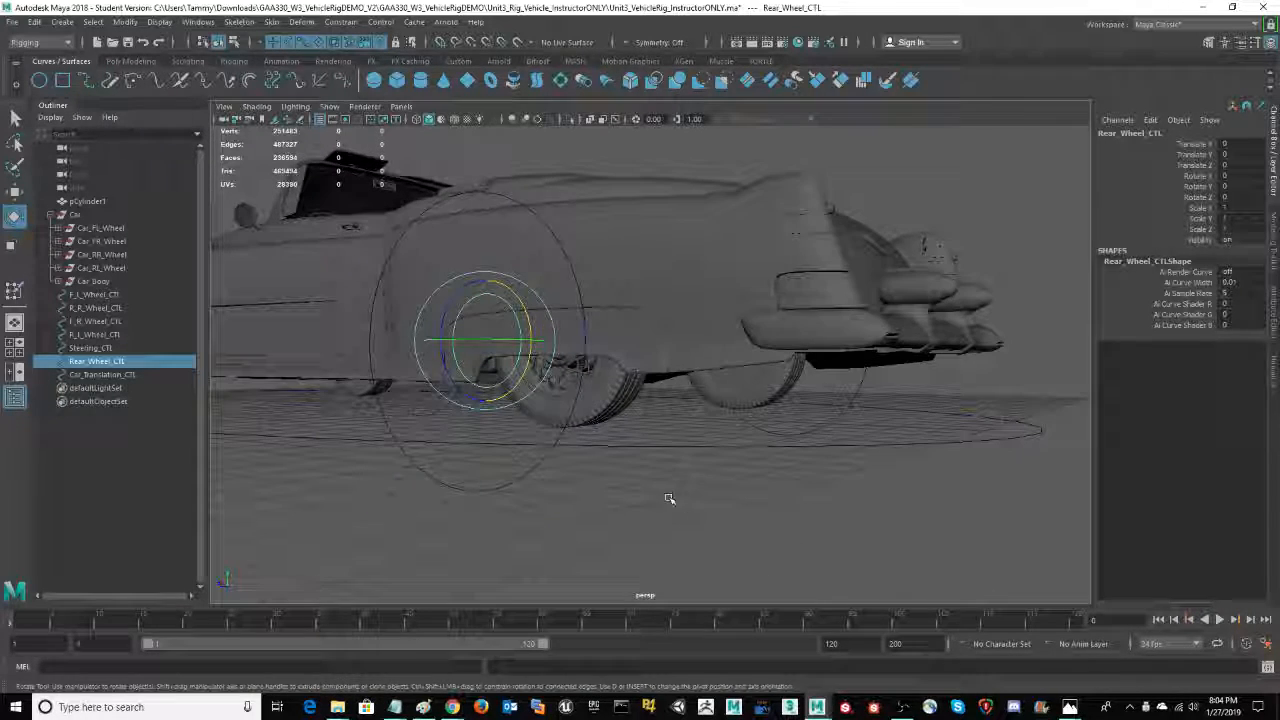
pyautogui.keyDown('alt'); pyautogui.moveTo(723, 506); pyautogui.dragTo(725, 503); pyautogui.keyUp('alt')
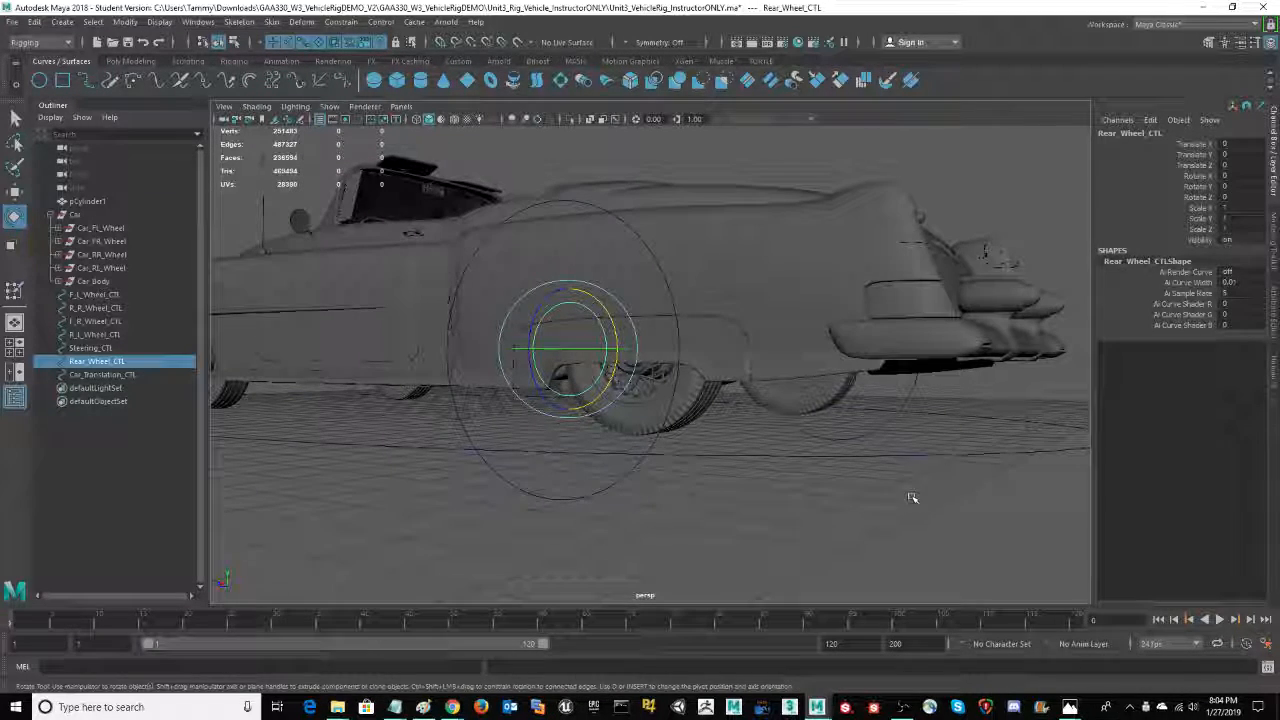
pyautogui.moveTo(860, 540)
pyautogui.keyDown('alt'); pyautogui.mouseDown()
pyautogui.moveTo(531, 537)
pyautogui.moveTo(549, 457)
pyautogui.moveTo(858, 508)
pyautogui.moveTo(852, 528)
pyautogui.mouseUp(); pyautogui.keyUp('alt')
pyautogui.click(554, 467)
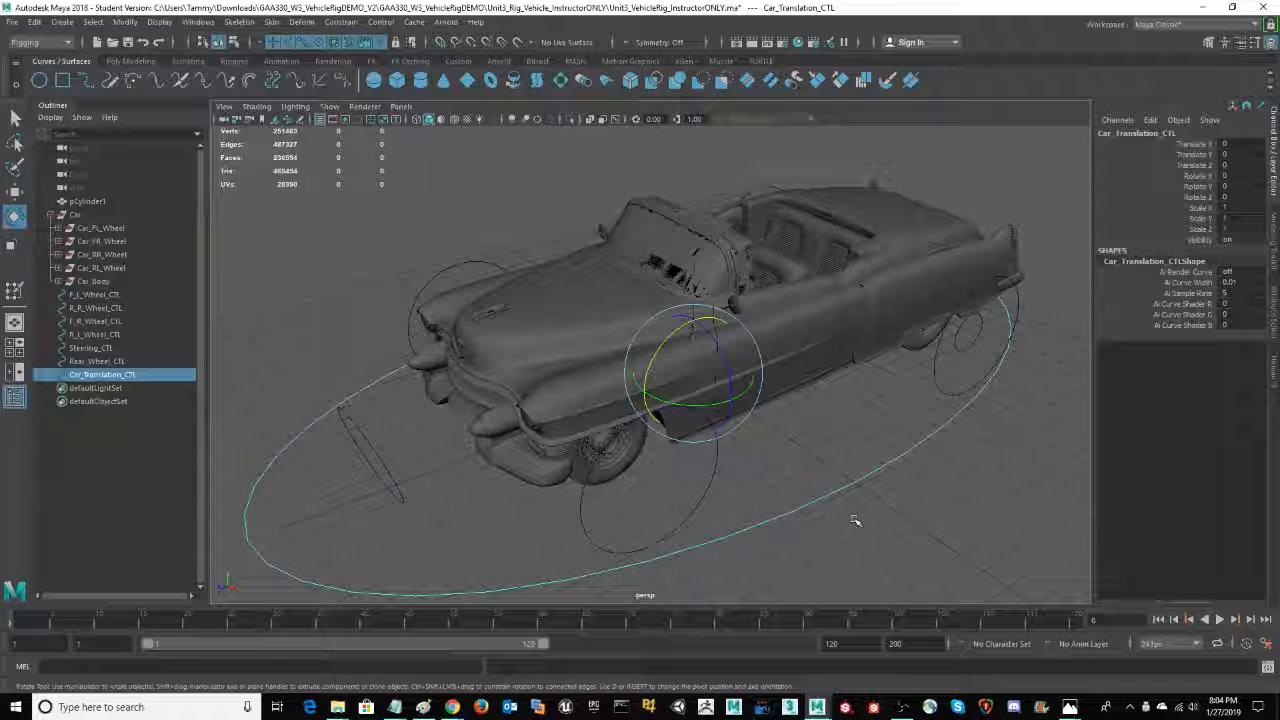